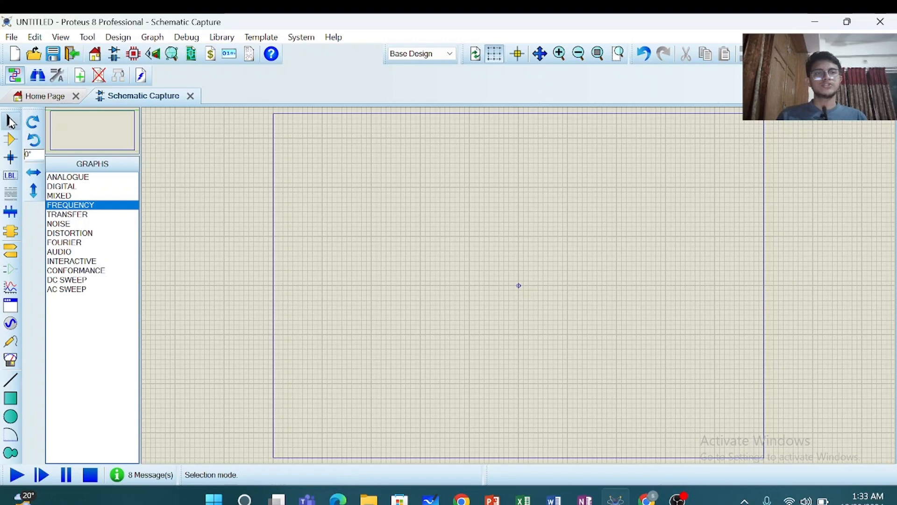
Search the device library for "res" to look up the generic resistor
left_click(10, 139)
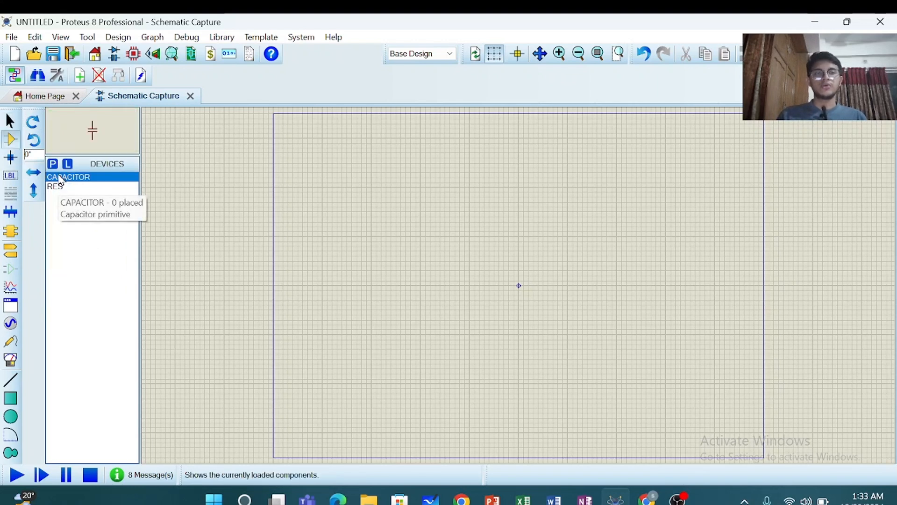
left_click(53, 164)
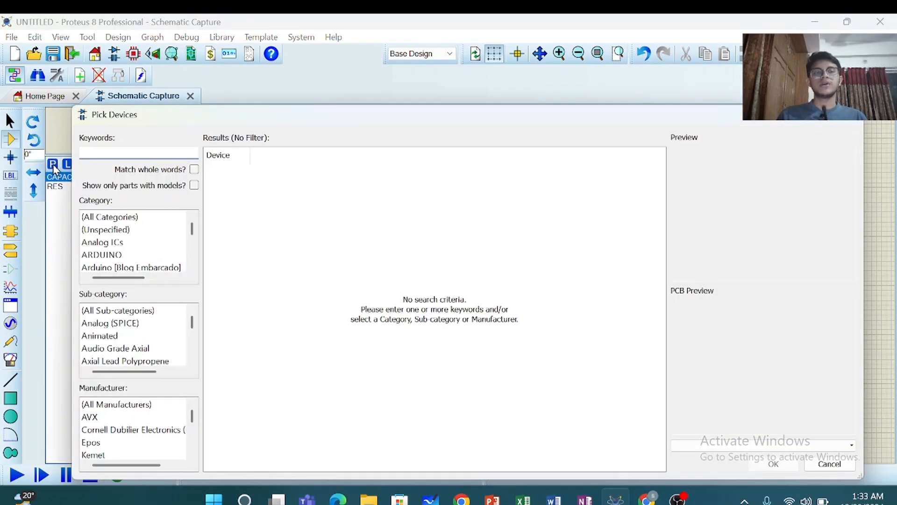
type("res")
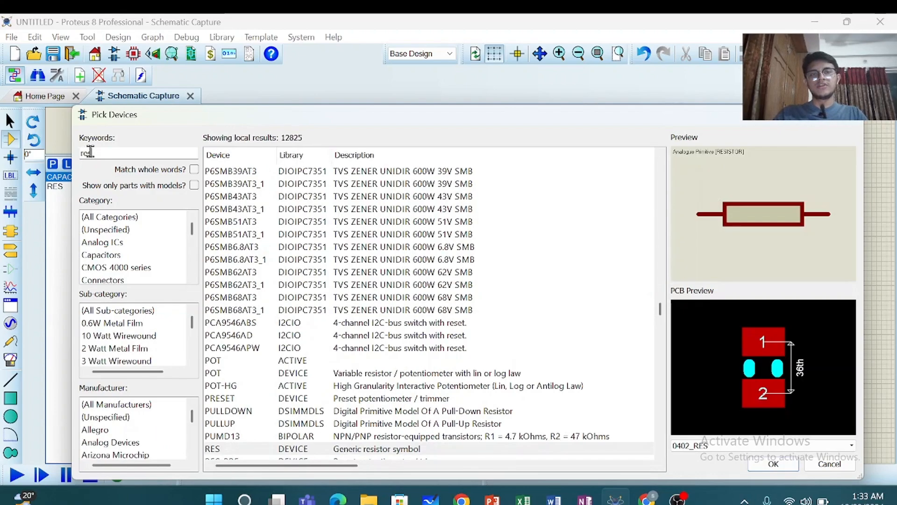
left_click_drag(228, 121, 358, 102)
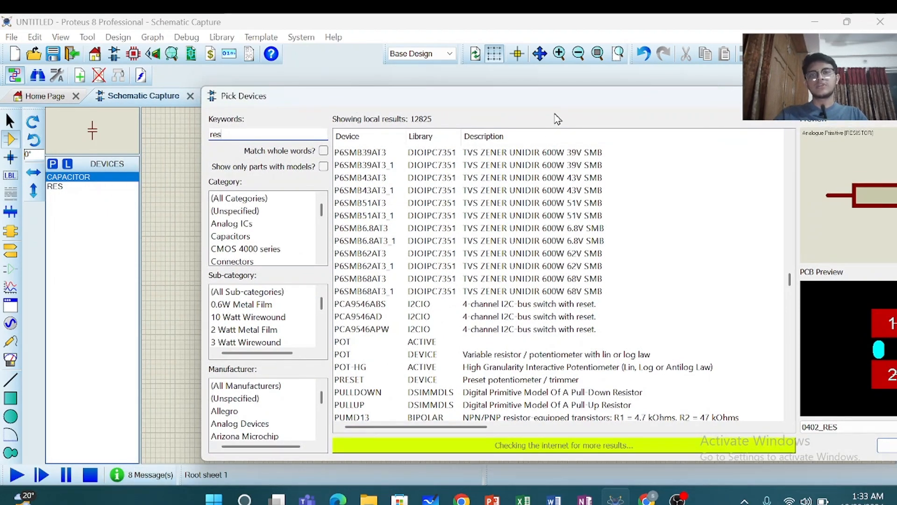
left_click_drag(559, 104, 472, 94)
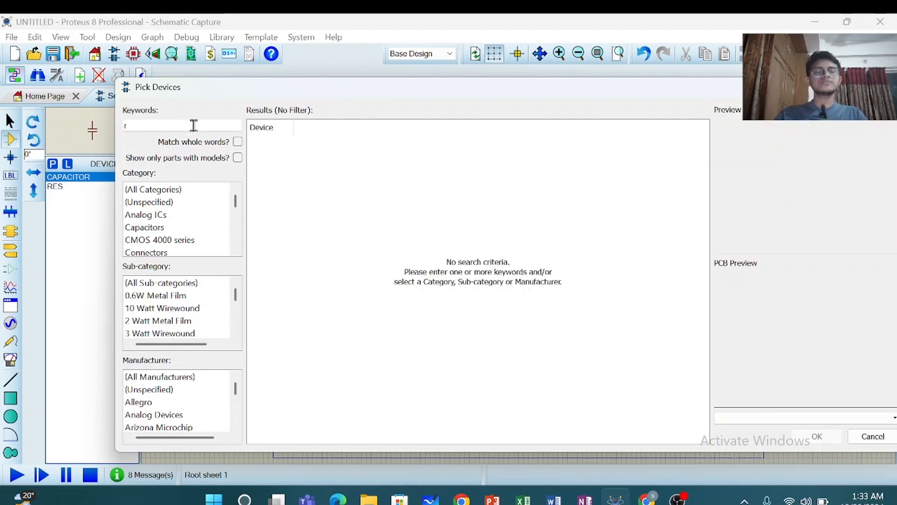
Search the device library for "capacitor" and close the device picker without adding a part
type("c")
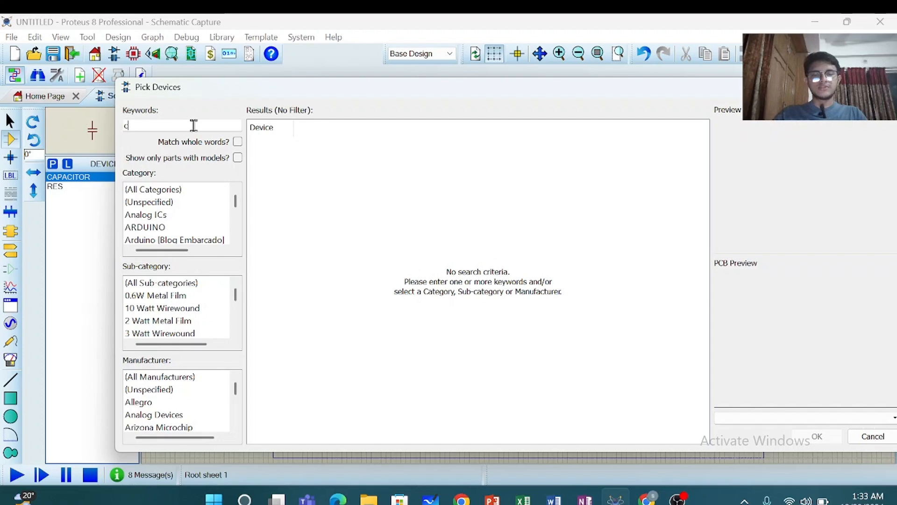
type("apacitor")
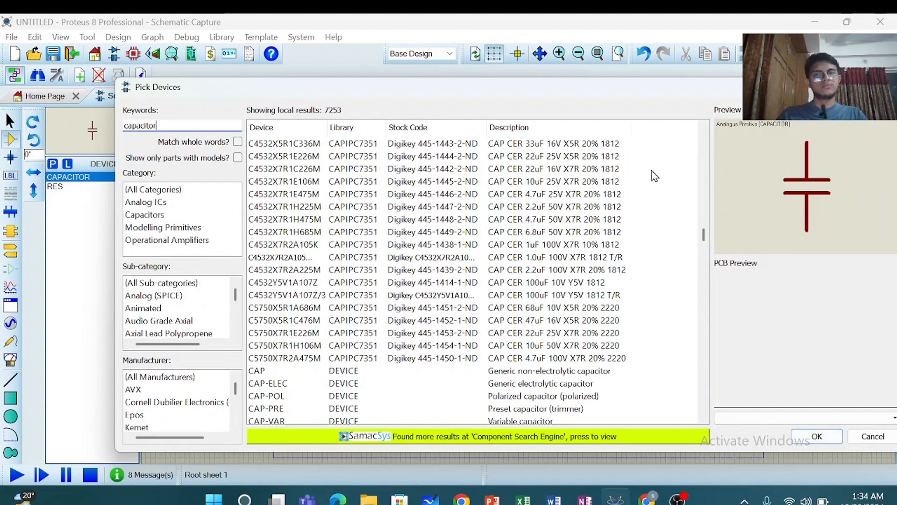
key("Escape")
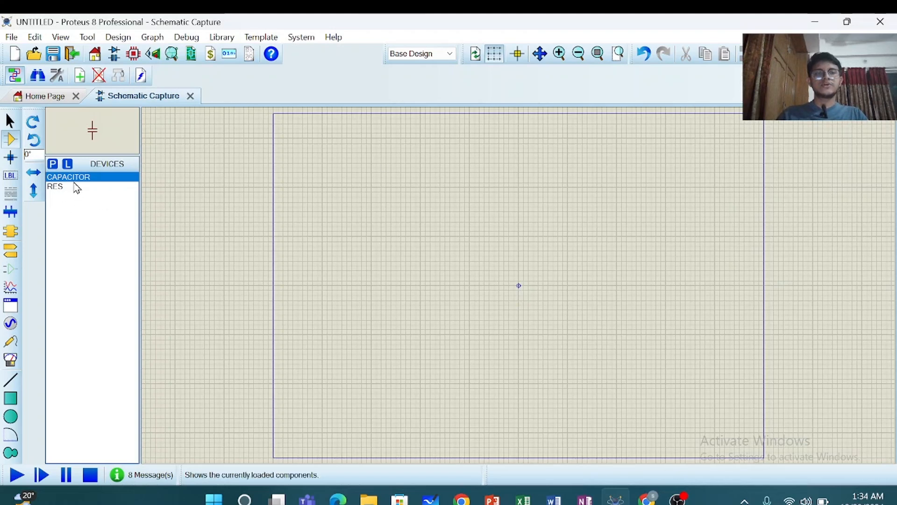
key("p")
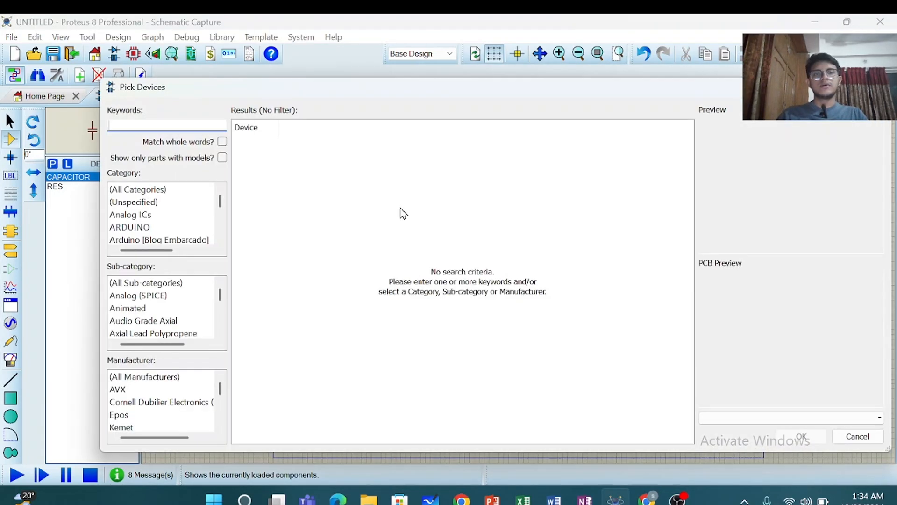
key("Escape")
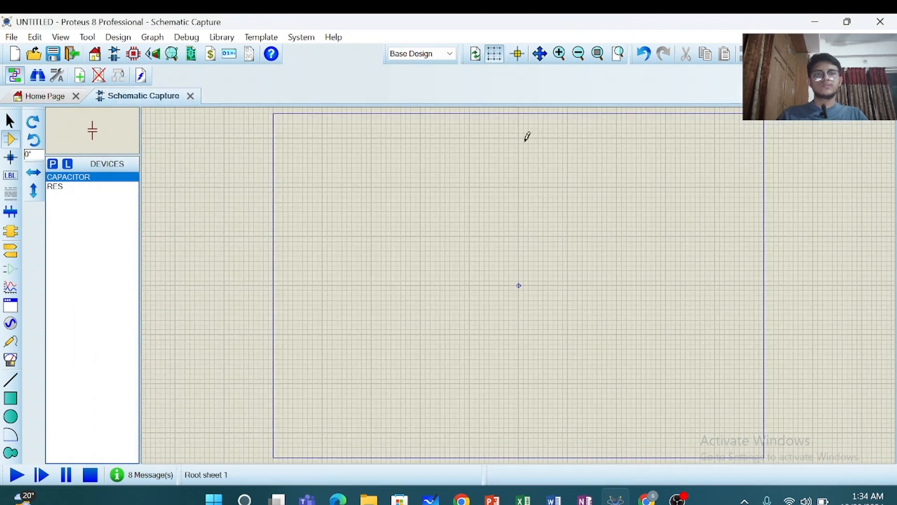
Place a CAPACITOR in the upper-left part of the sheet and rotate it clockwise to lie horizontally
left_click(430, 220)
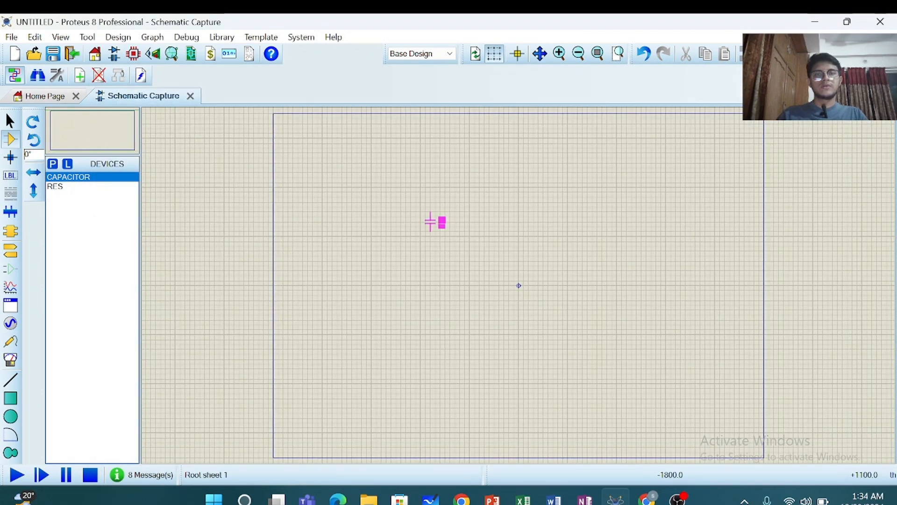
left_click(407, 219)
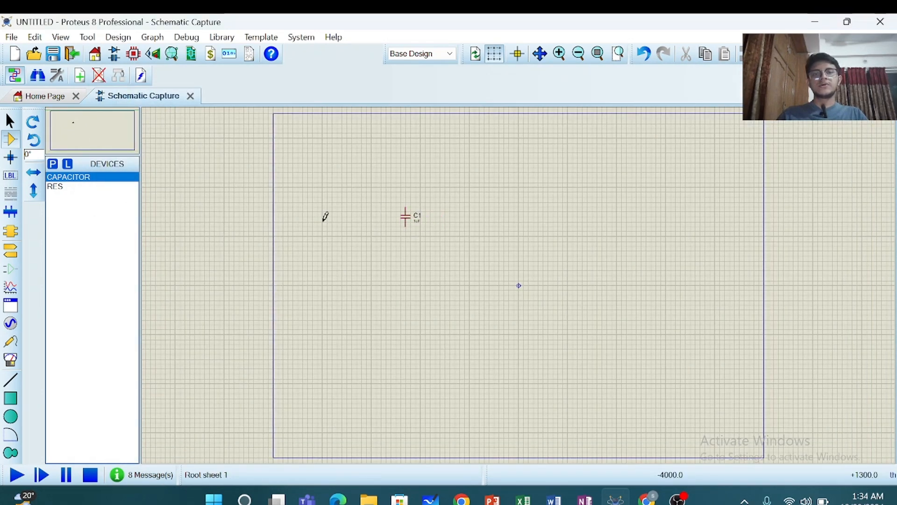
right_click(406, 221)
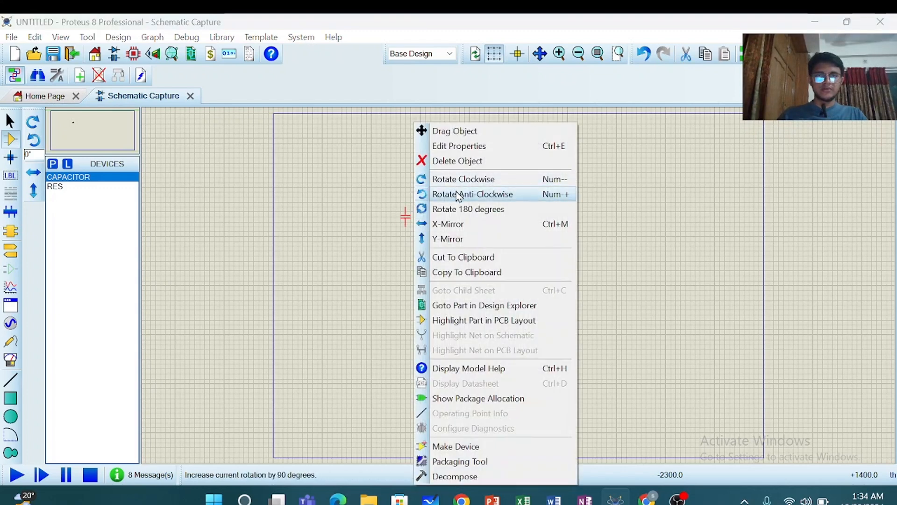
left_click(457, 180)
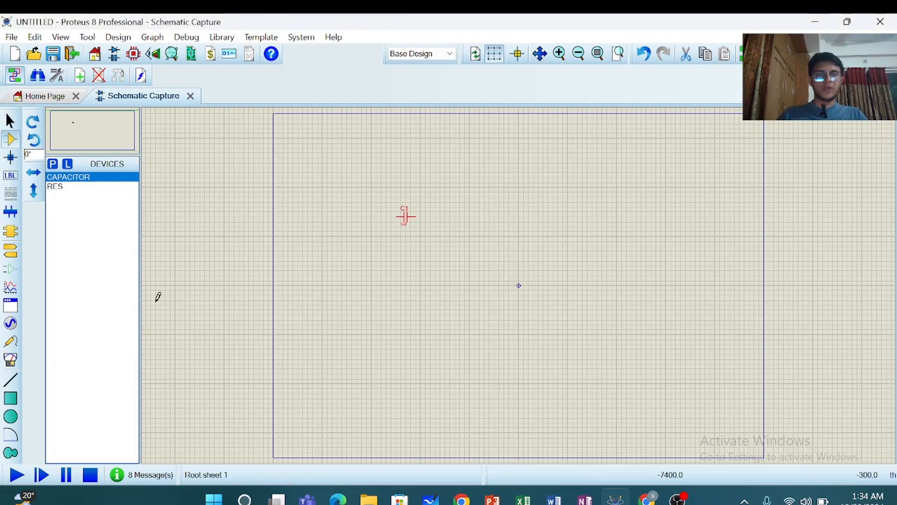
Place a RES resistor below and to the right of the capacitor, rotated clockwise to stand vertically
left_click(79, 188)
left_click(440, 260)
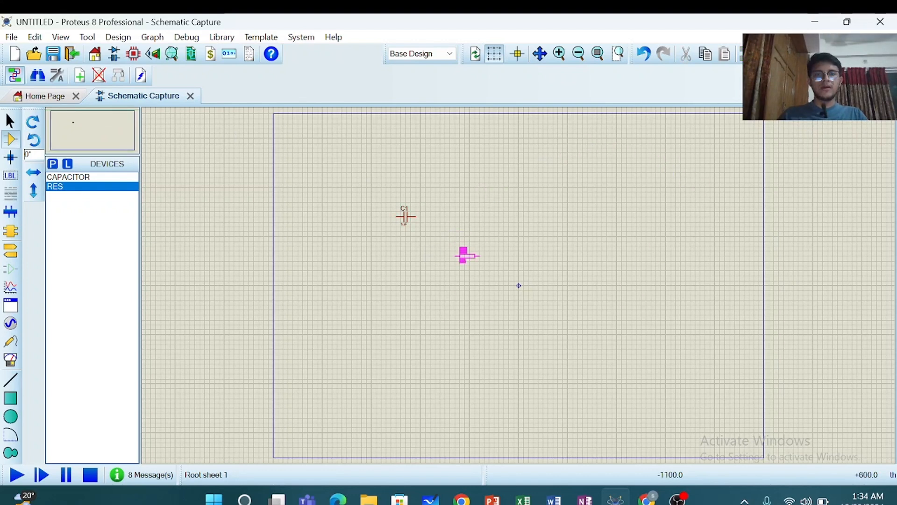
left_click(437, 265)
right_click(436, 276)
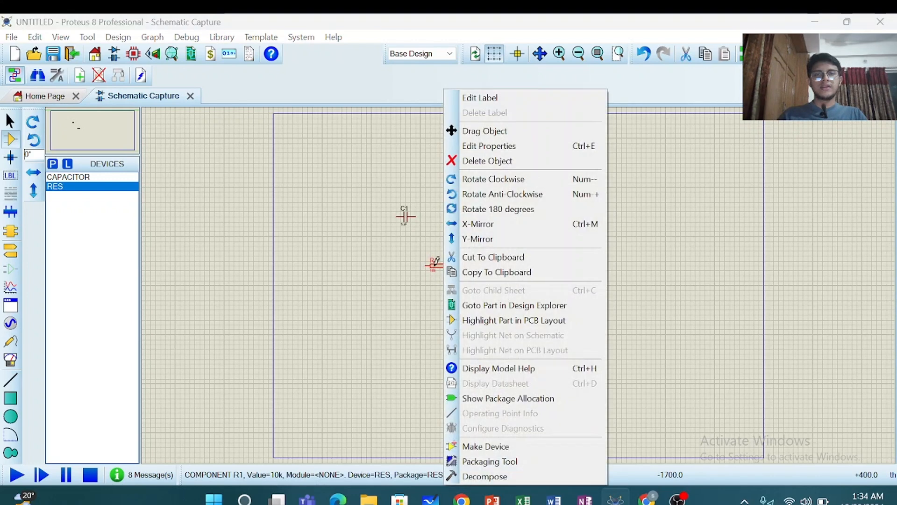
left_click(477, 179)
left_click_drag(439, 263, 455, 254)
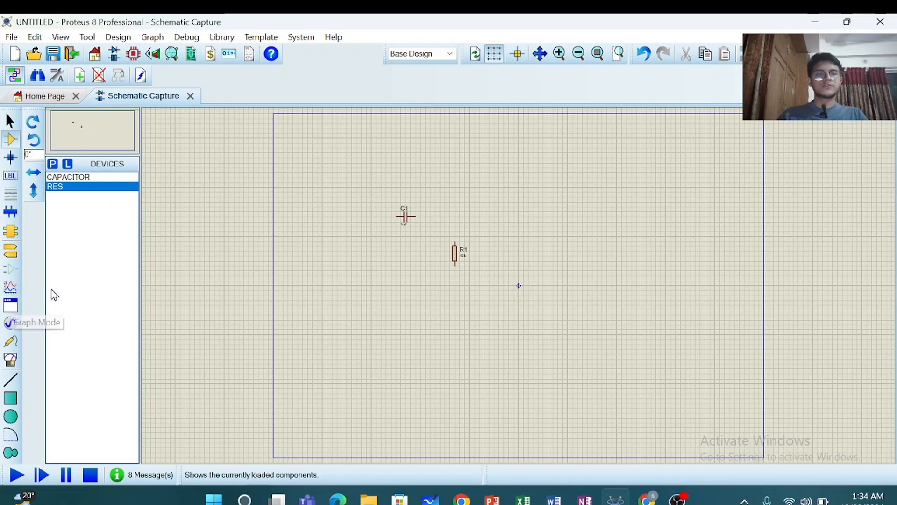
Place a SINE generator to the left of the capacitor, slightly above it
left_click(10, 359)
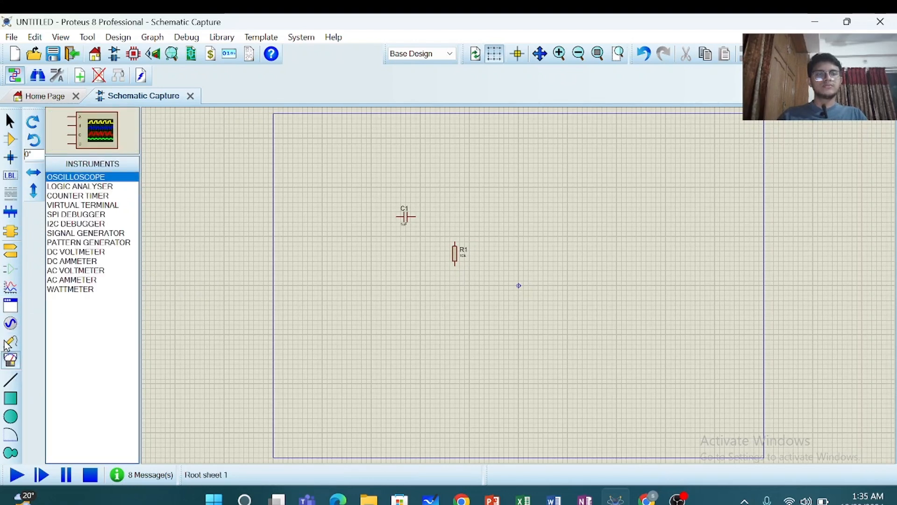
left_click(10, 326)
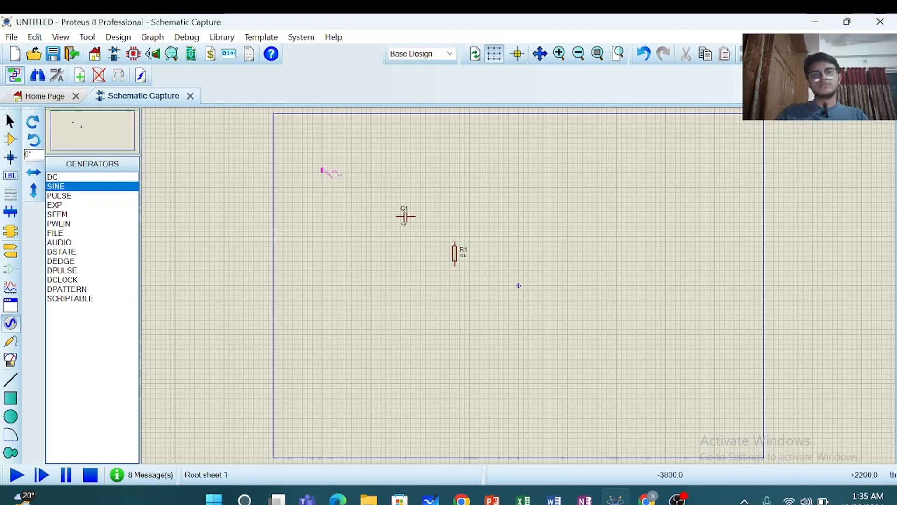
left_click(341, 202)
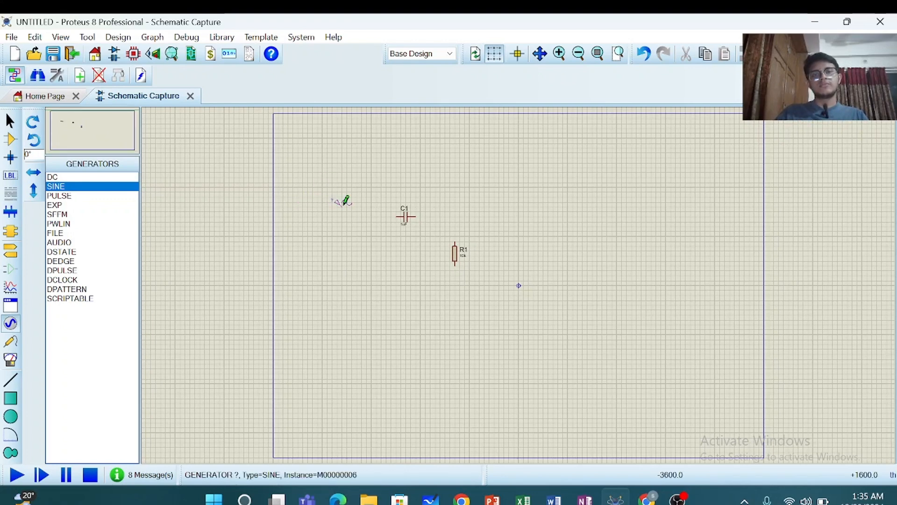
Wire the sine generator to the capacitor's left pin and the capacitor's right pin to the resistor's upper pin
left_click(344, 205)
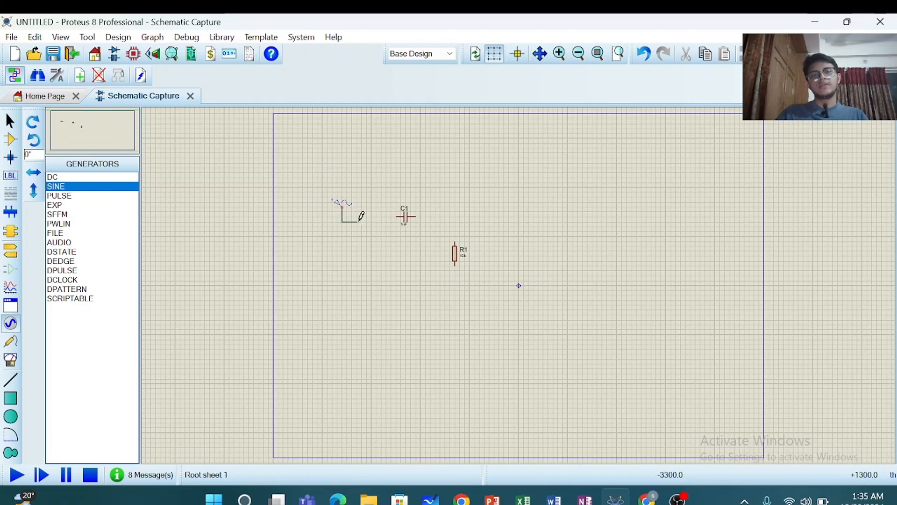
left_click(397, 216)
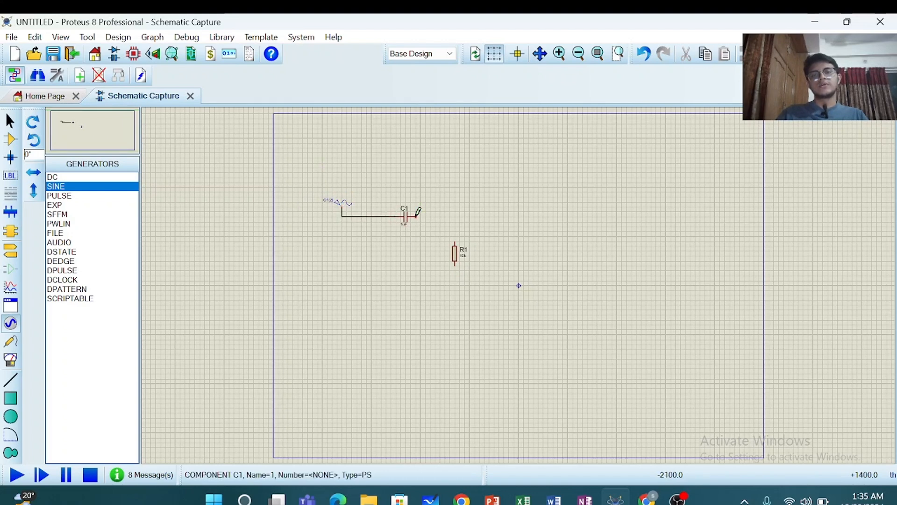
left_click(415, 215)
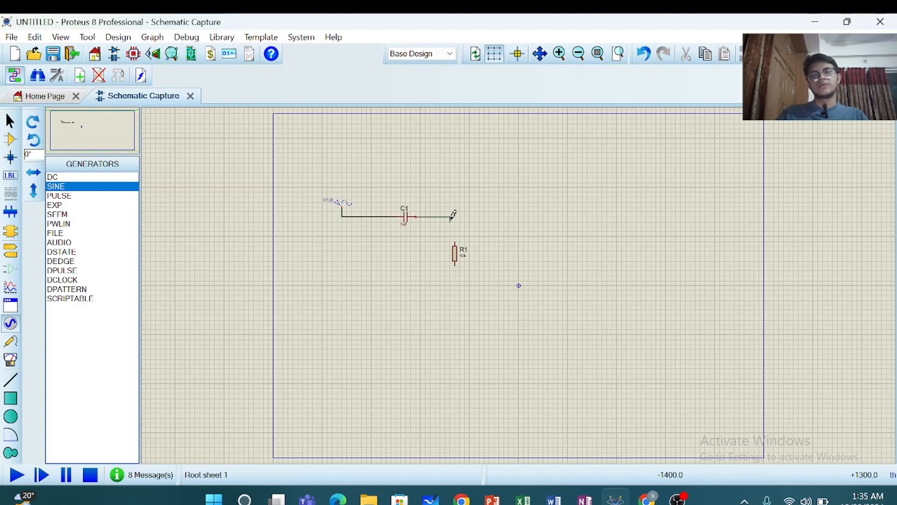
left_click(456, 242)
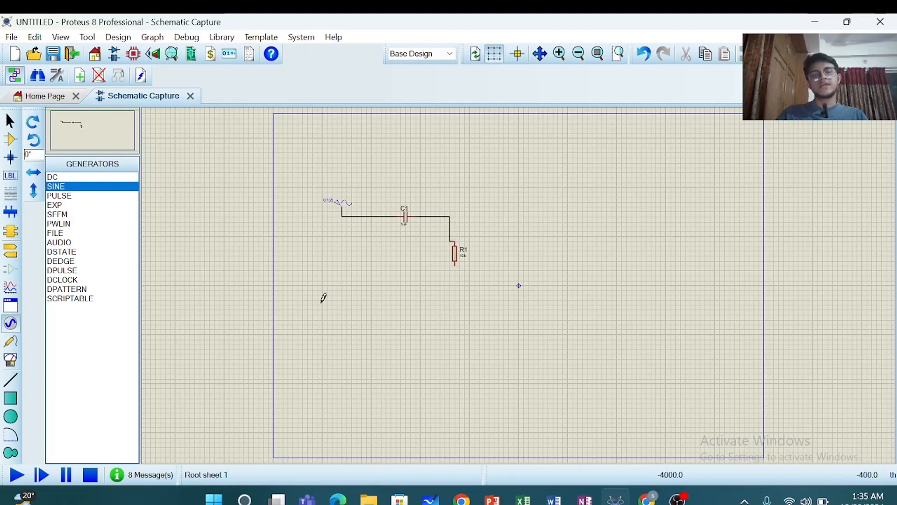
Place a GROUND terminal below and to the left of resistor R1 and wire it to the resistor's lower pin
left_click(11, 250)
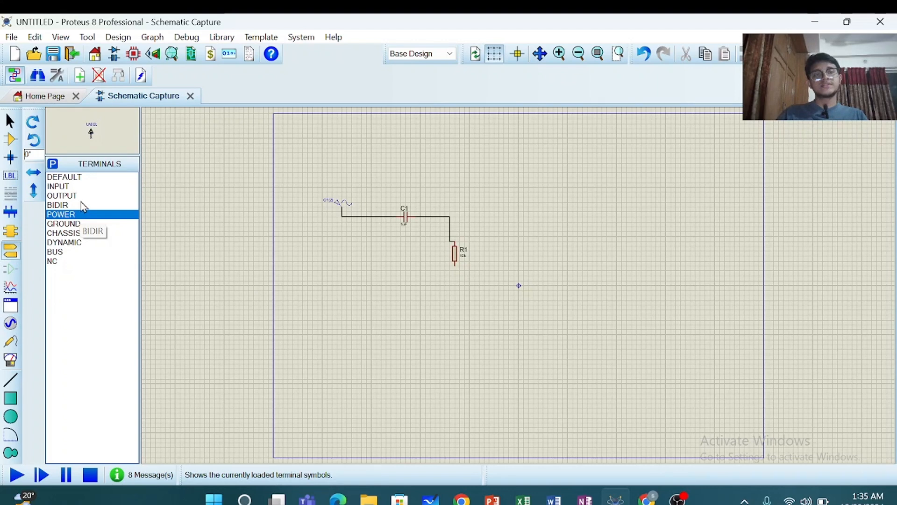
left_click(84, 224)
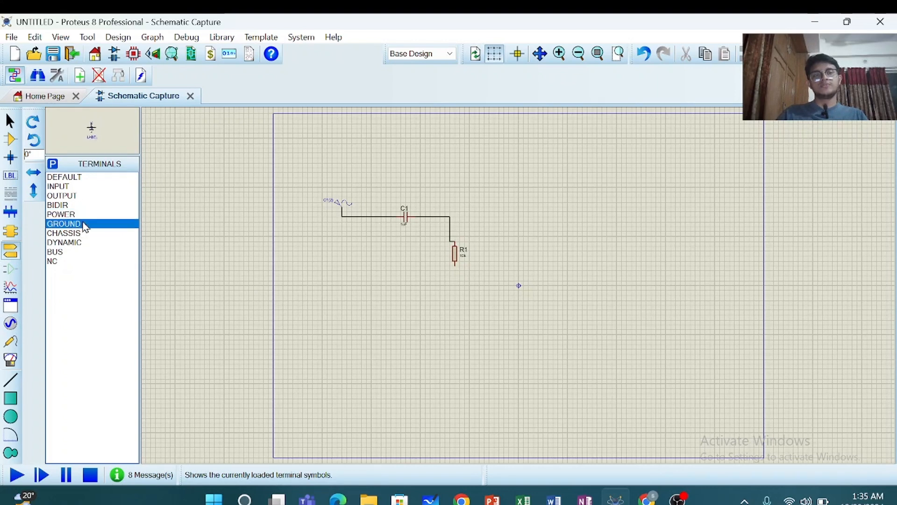
left_click(347, 307)
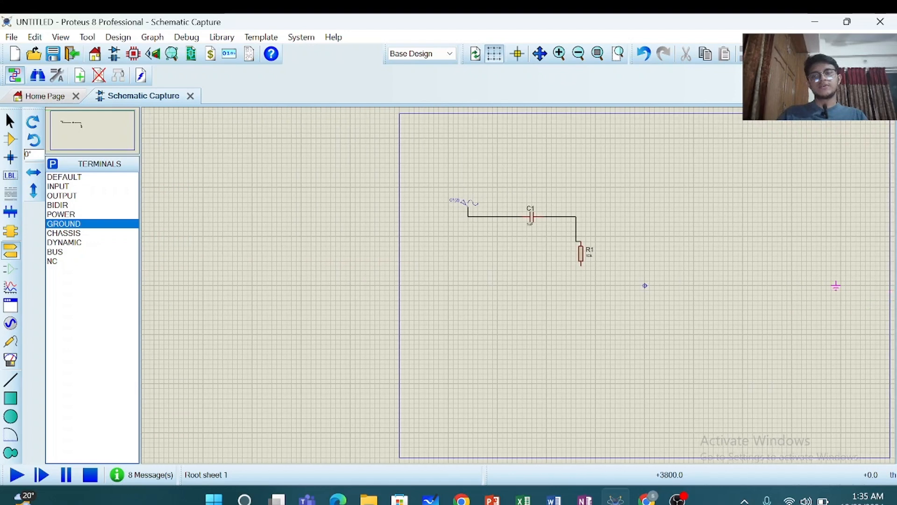
left_click(523, 309)
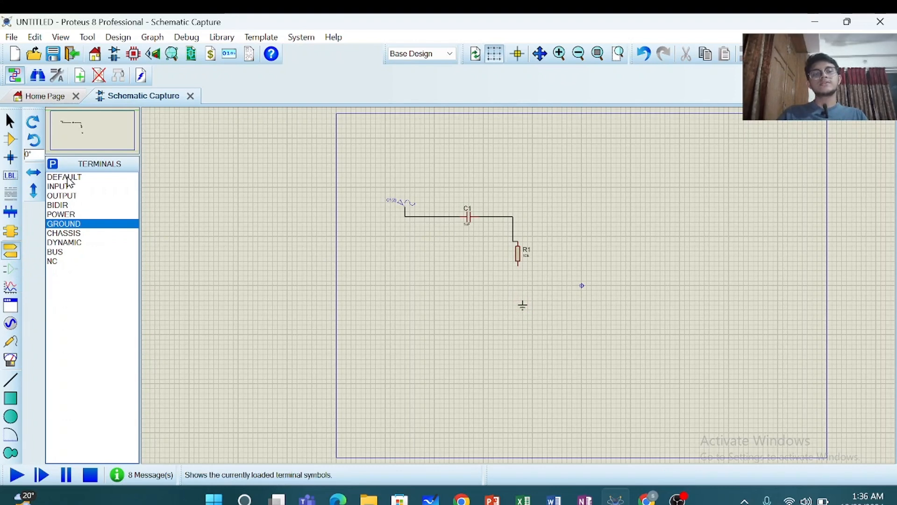
left_click(522, 308)
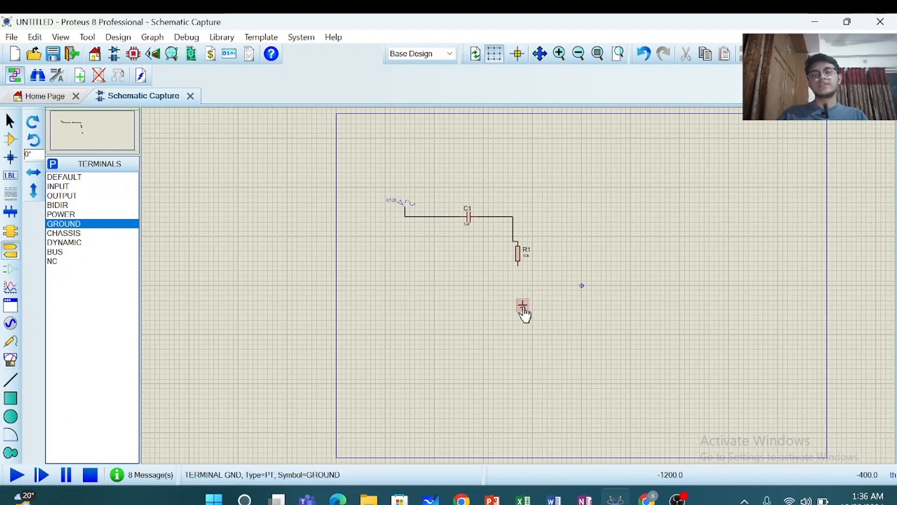
mouse_move(493, 294)
left_mouse_down()
mouse_move(562, 329)
mouse_move(507, 305)
left_mouse_up()
left_click(504, 329)
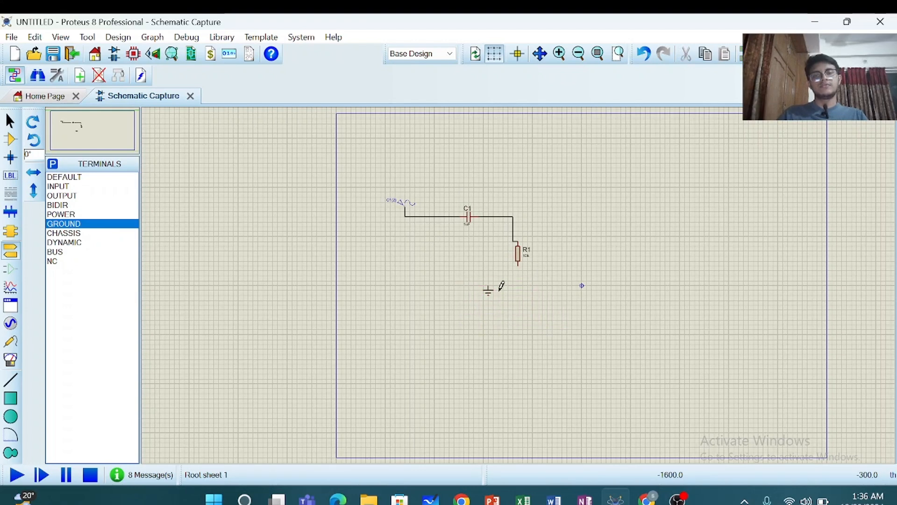
left_click(489, 285)
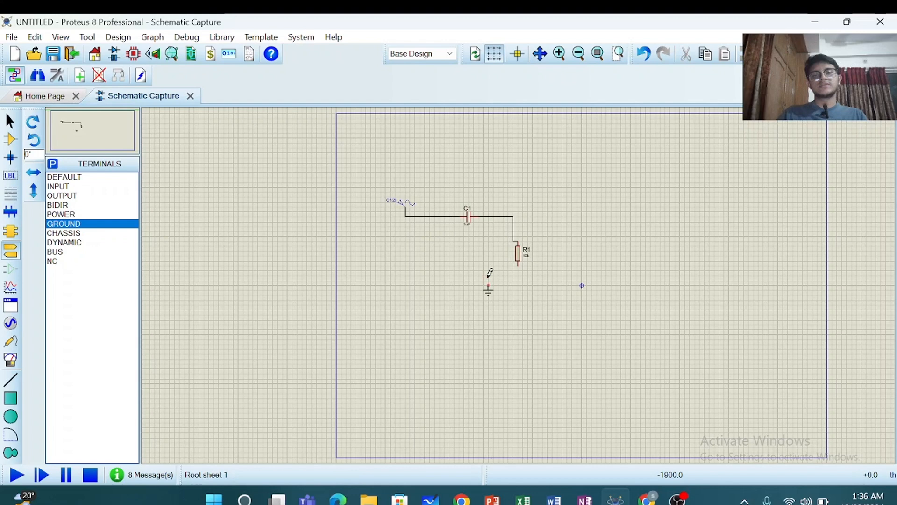
left_click(520, 271)
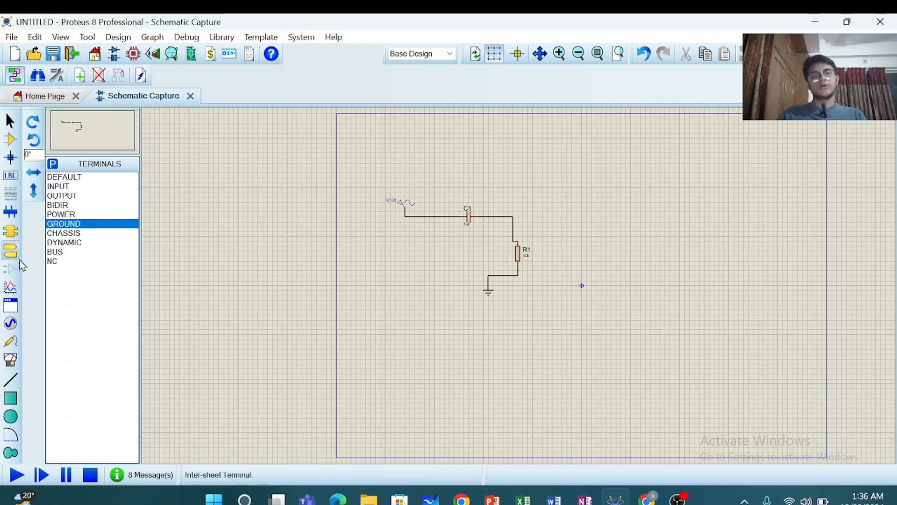
Place a VOLTAGE probe on the wire corner between capacitor C1 and resistor R1
left_click(13, 341)
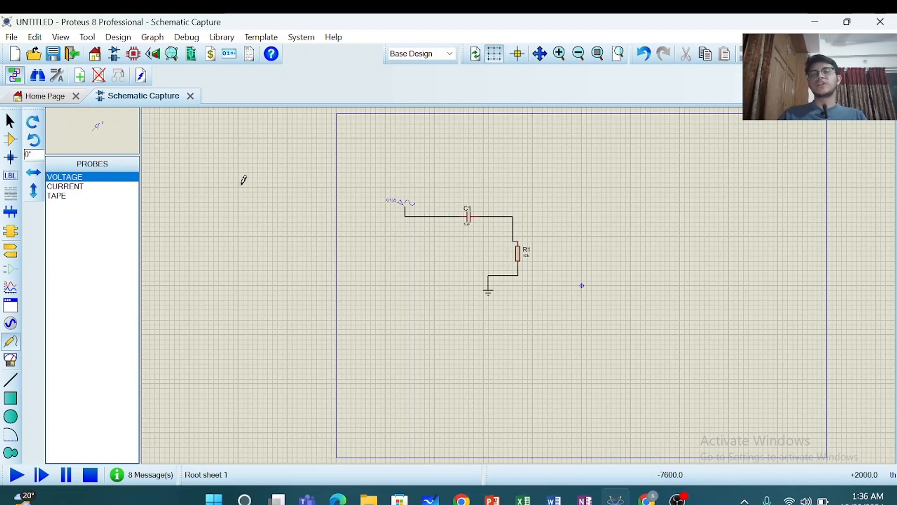
left_click(521, 203)
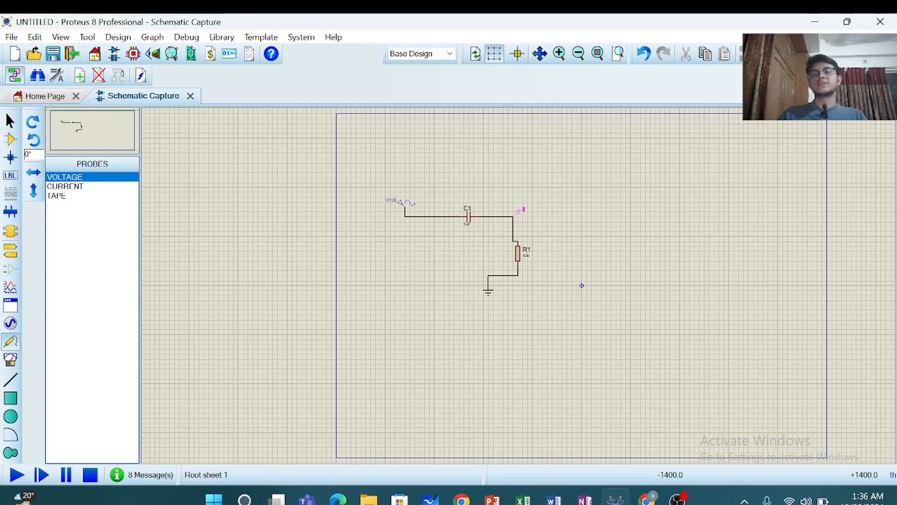
left_click(515, 214)
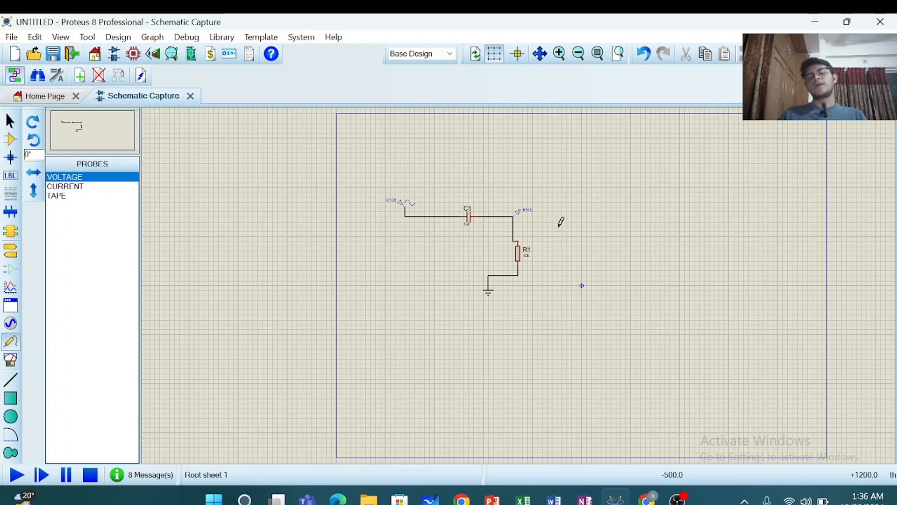
Place a FREQUENCY graph in the empty area to the right of the capacitor-resistor circuit
left_click(560, 55)
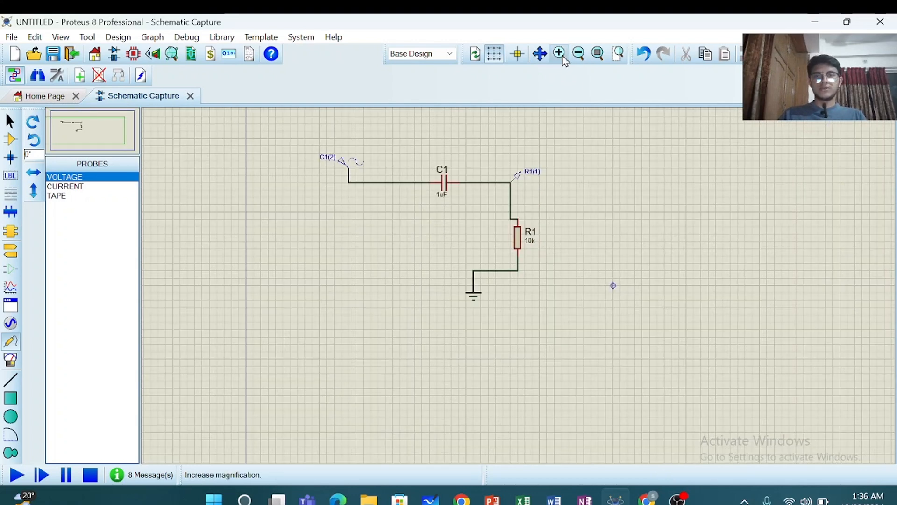
left_click(562, 57)
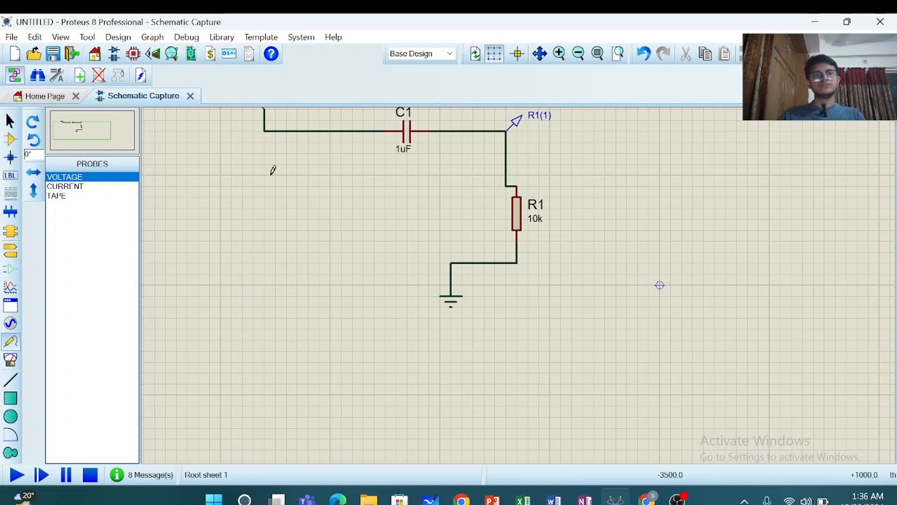
left_click(99, 136)
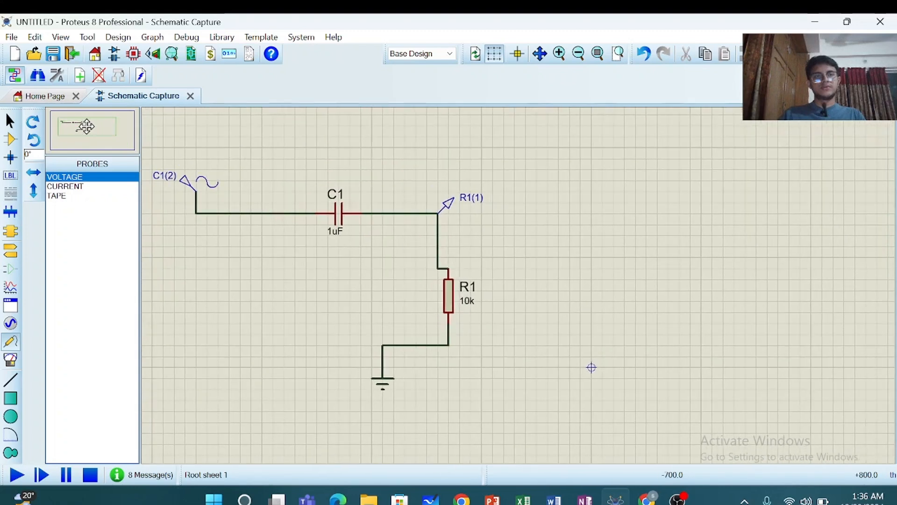
left_click(83, 126)
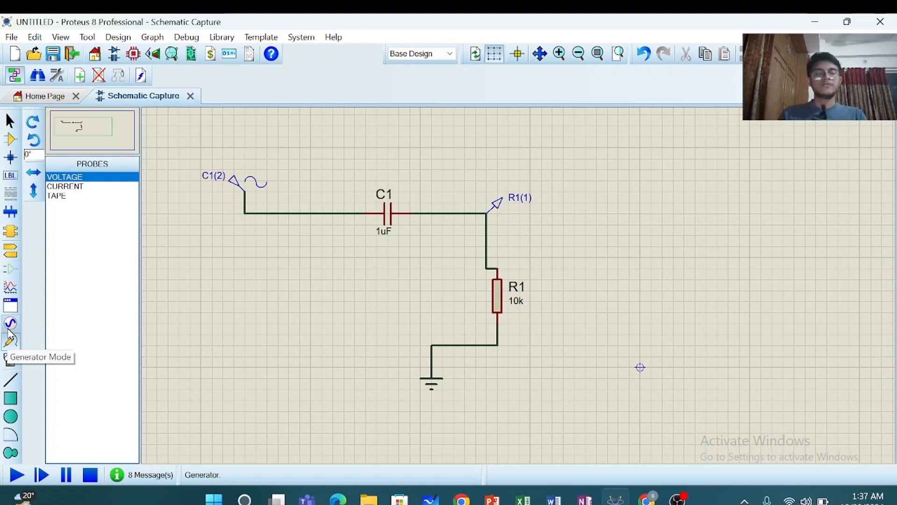
left_click(10, 287)
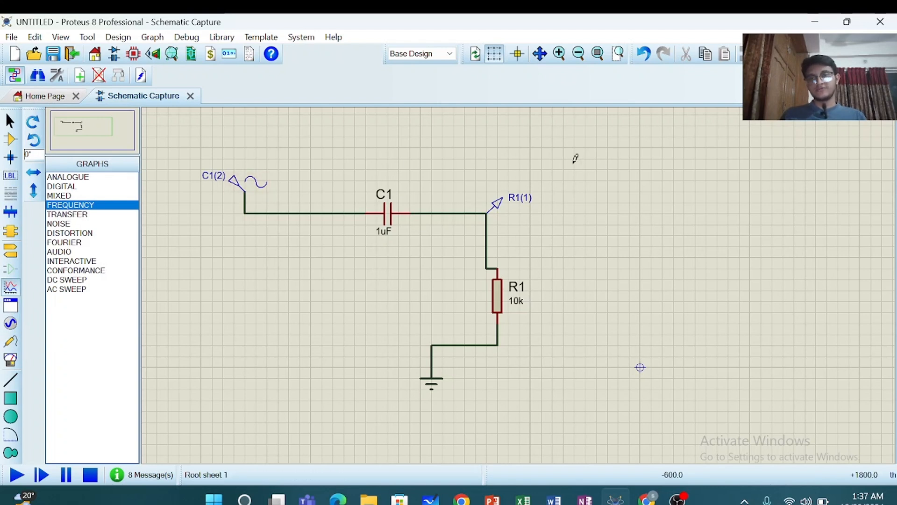
left_click_drag(564, 159, 793, 336)
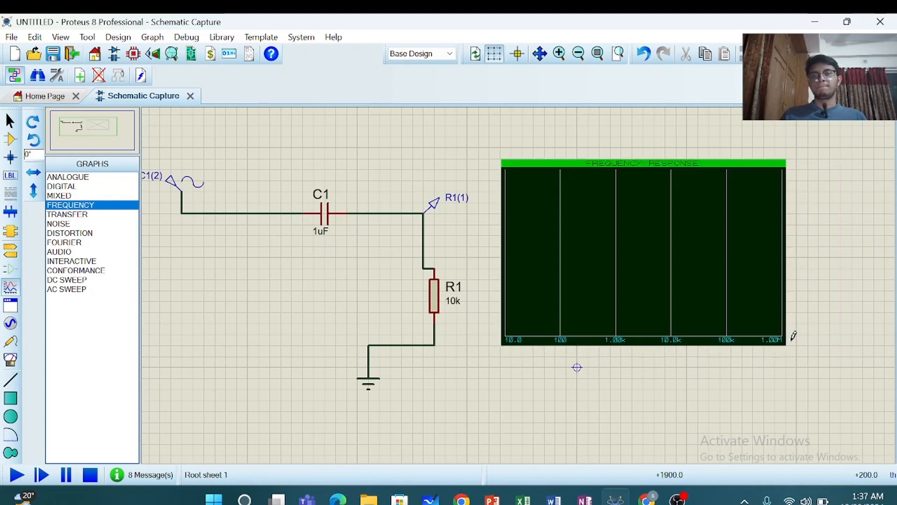
Add the output voltage probe R1(1) to the frequency graph as a gain trace
left_click(434, 216)
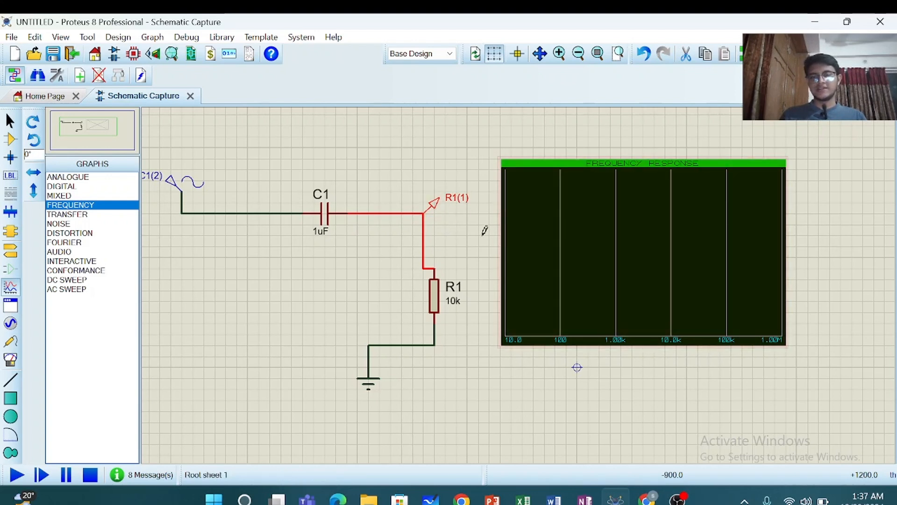
left_click(472, 203)
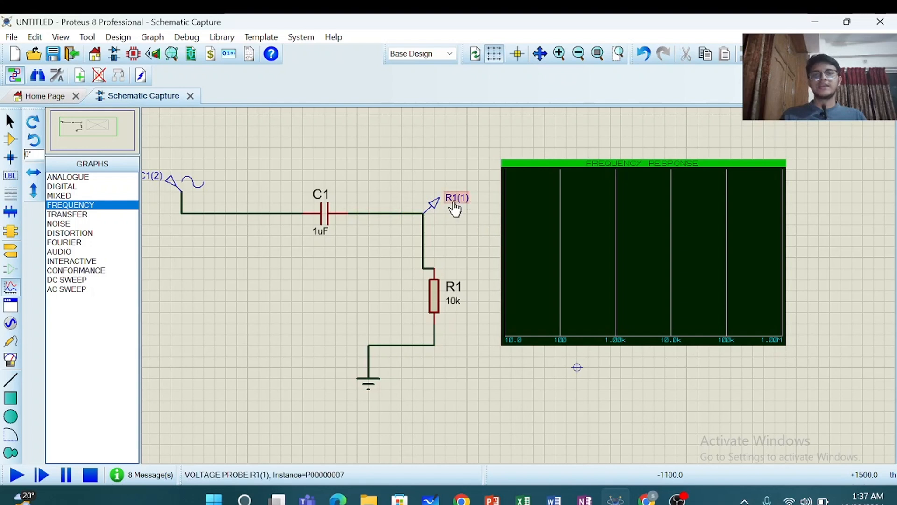
left_click(436, 201)
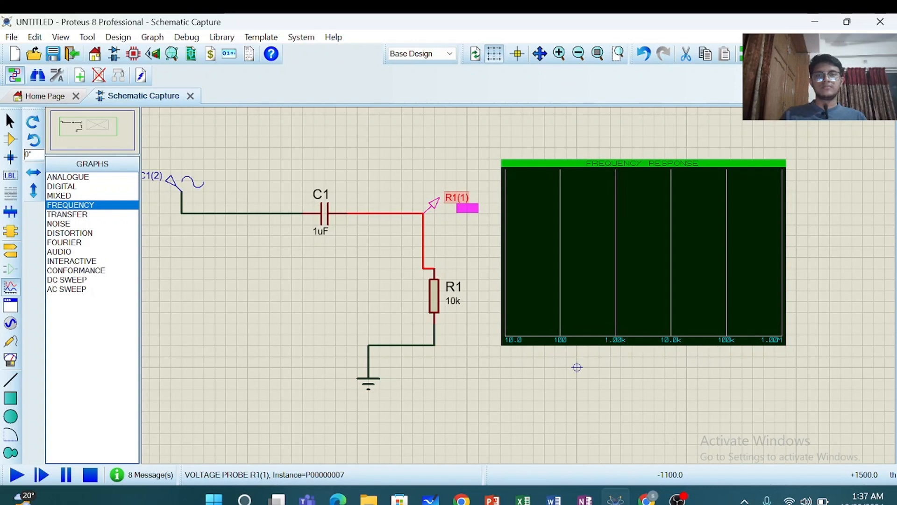
left_click_drag(467, 208, 523, 230)
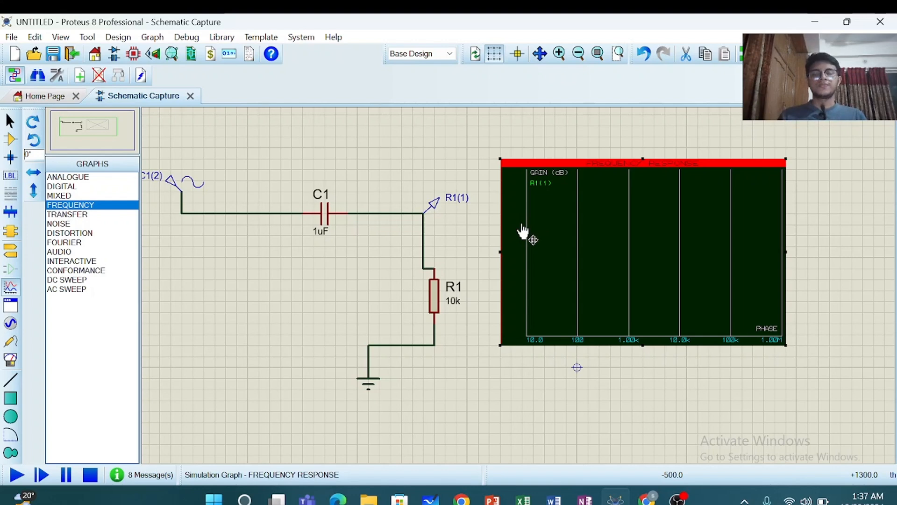
Set the frequency graph's reference to generator C1(2) and its number of steps per interval to 5
right_click(549, 214)
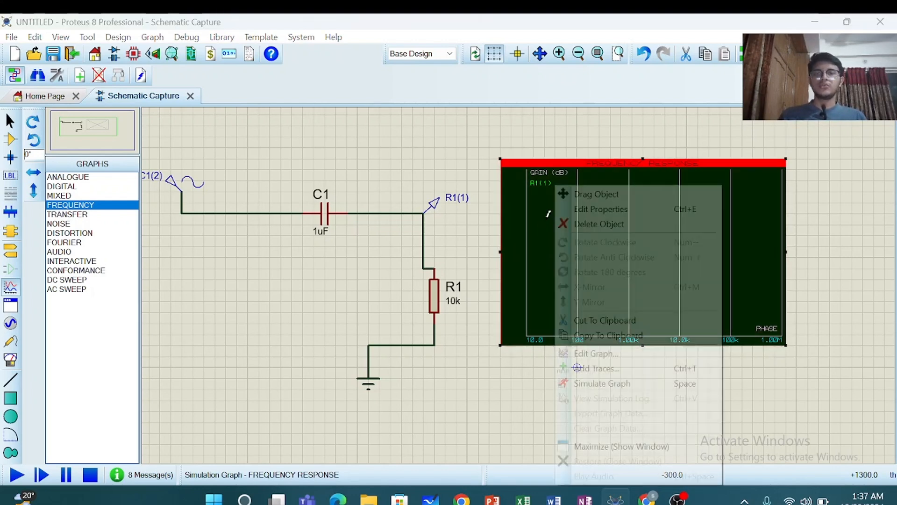
left_click(584, 214)
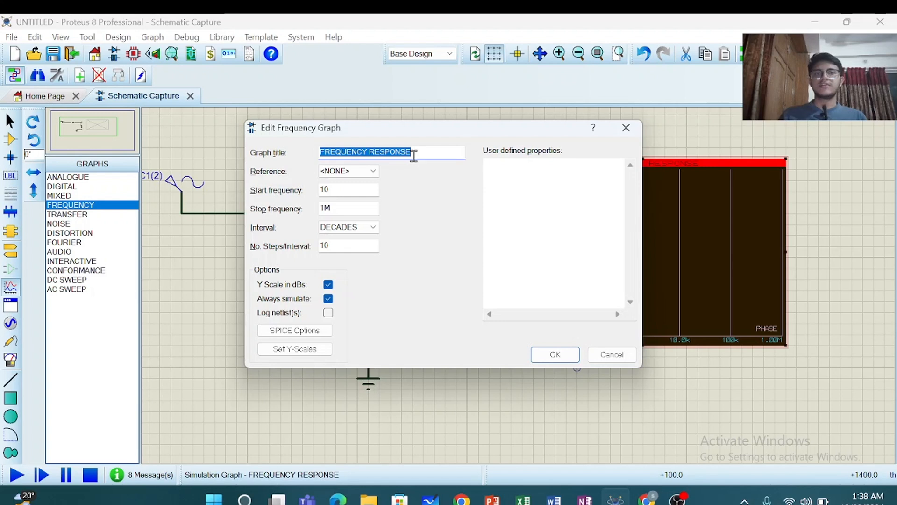
left_click(376, 172)
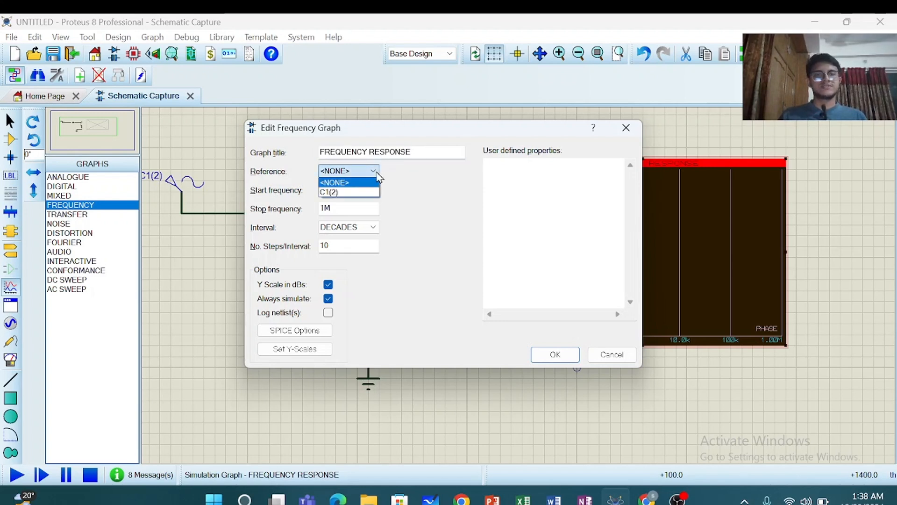
left_click(361, 192)
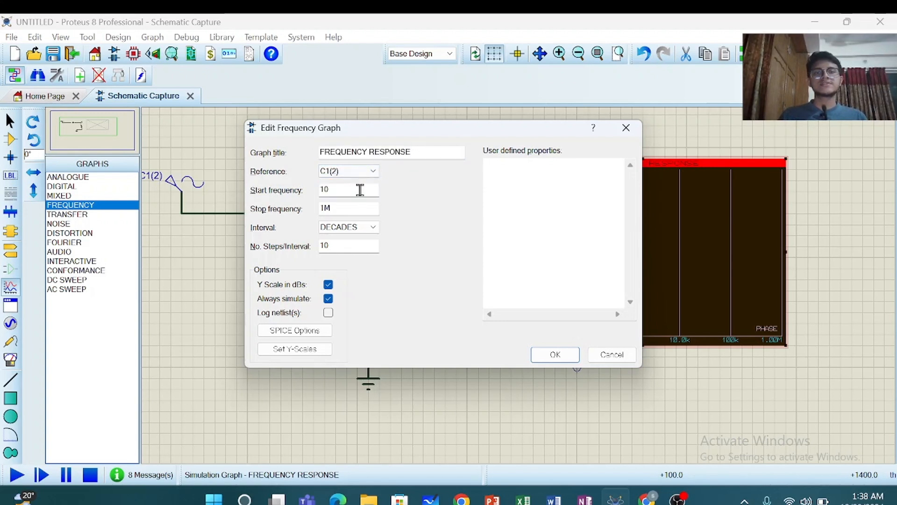
left_click(361, 241)
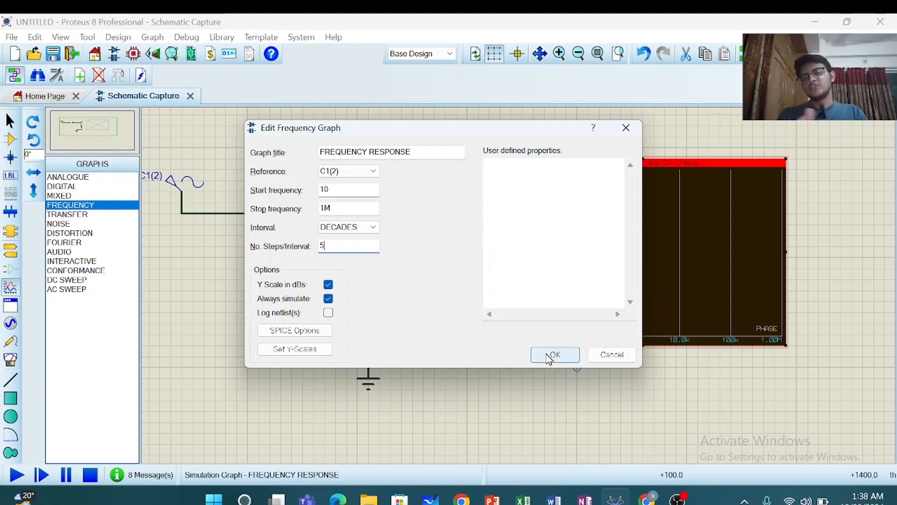
left_click(553, 354)
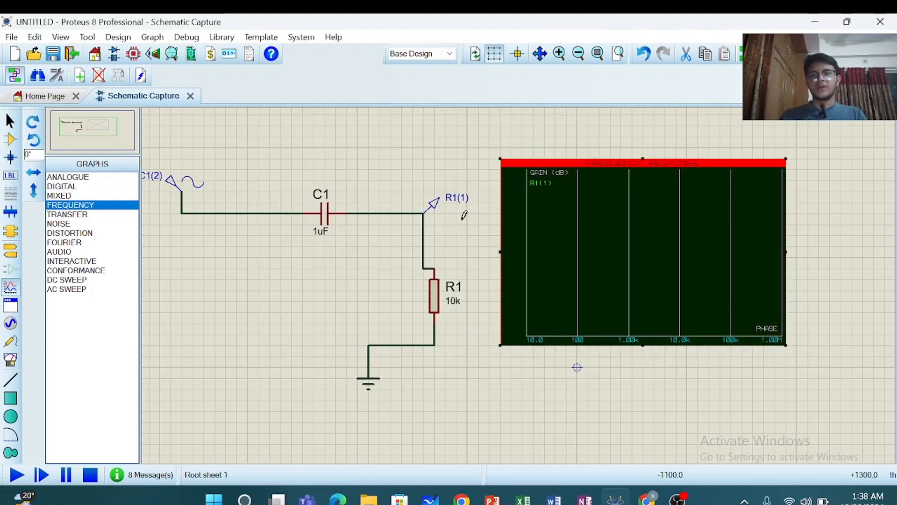
right_click(527, 243)
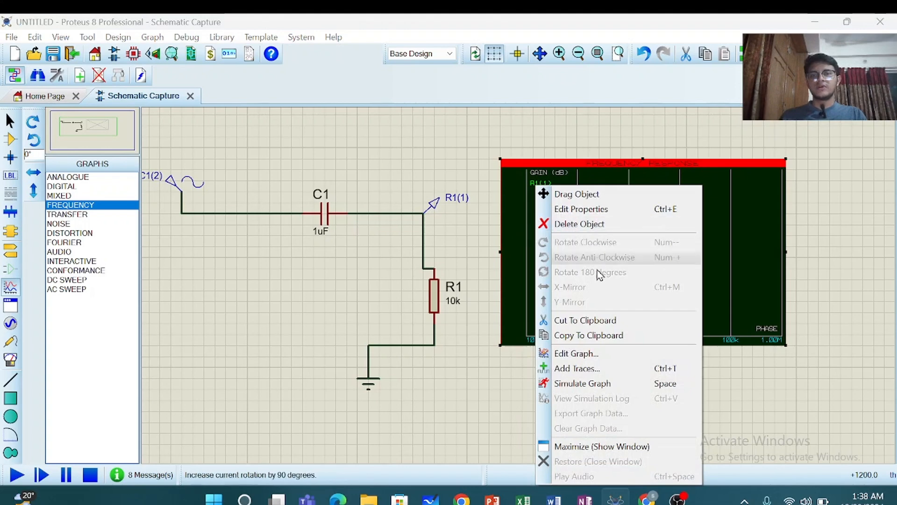
left_click(577, 353)
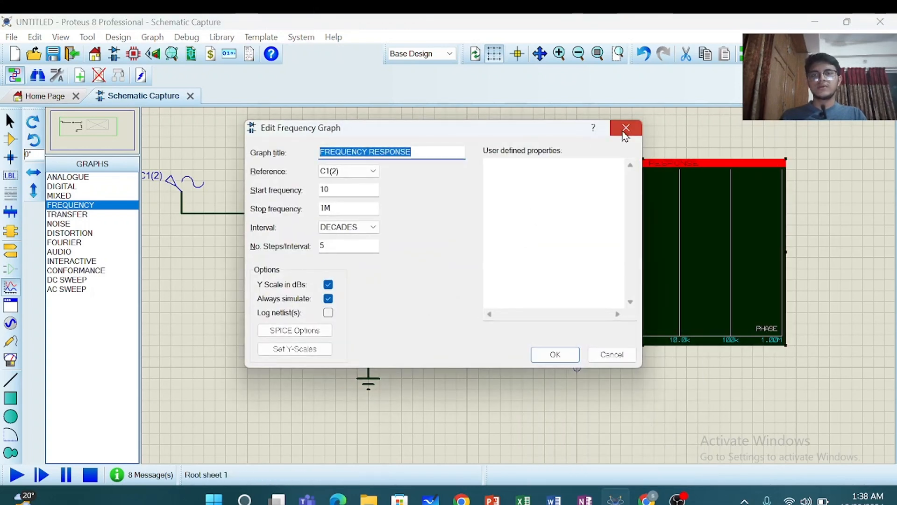
left_click(626, 127)
Simulate the frequency graph to plot the circuit's gain response
right_click(609, 185)
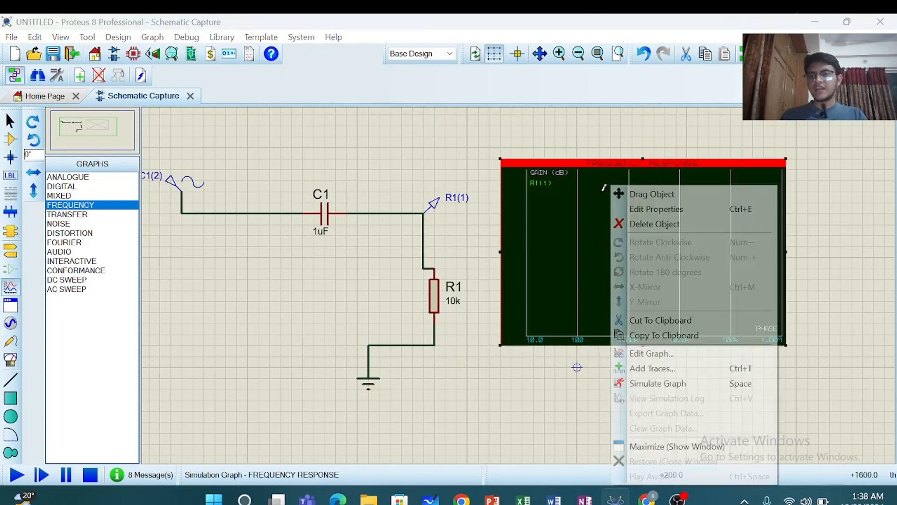
left_click(685, 384)
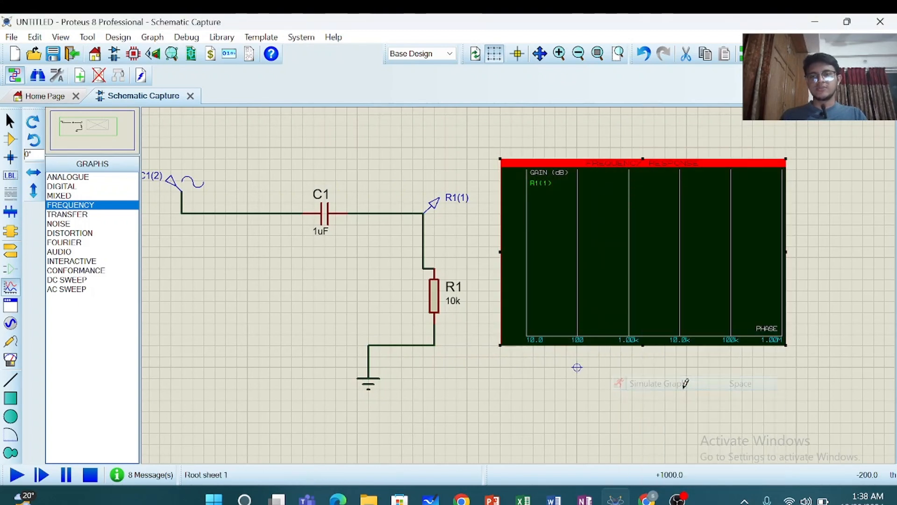
left_click(579, 346)
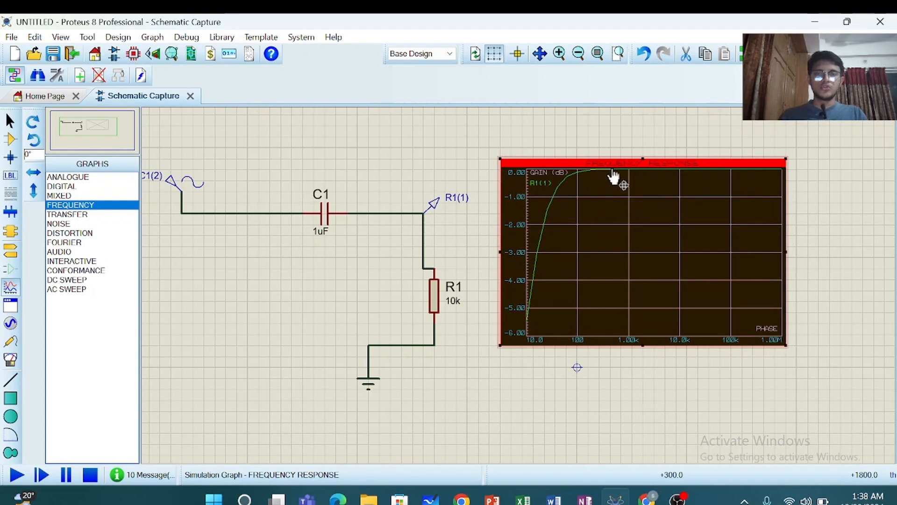
Set resistor R1's resistance to 100 and simulate the frequency graph again
left_click(489, 282)
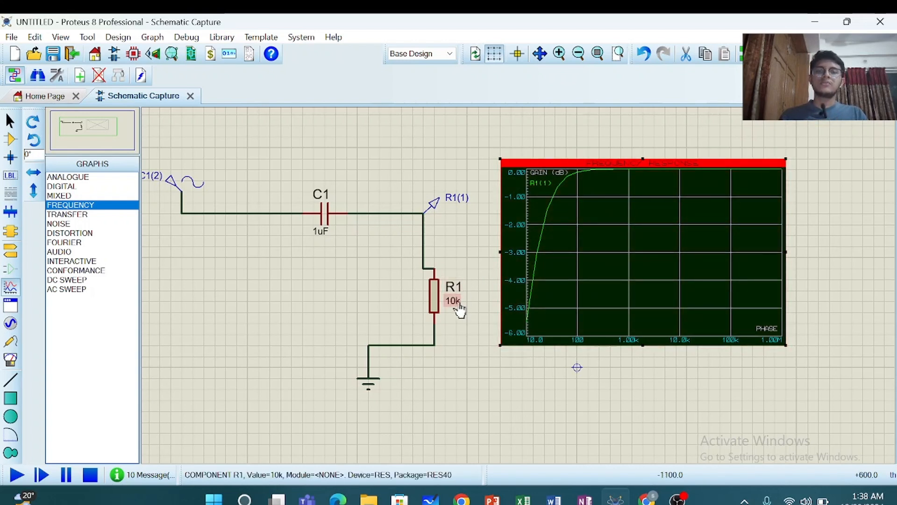
right_click(459, 308)
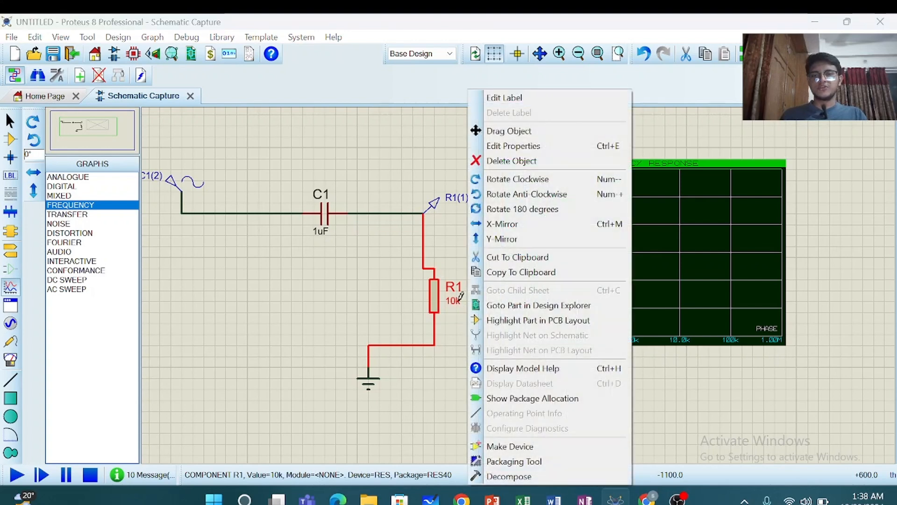
left_click(513, 147)
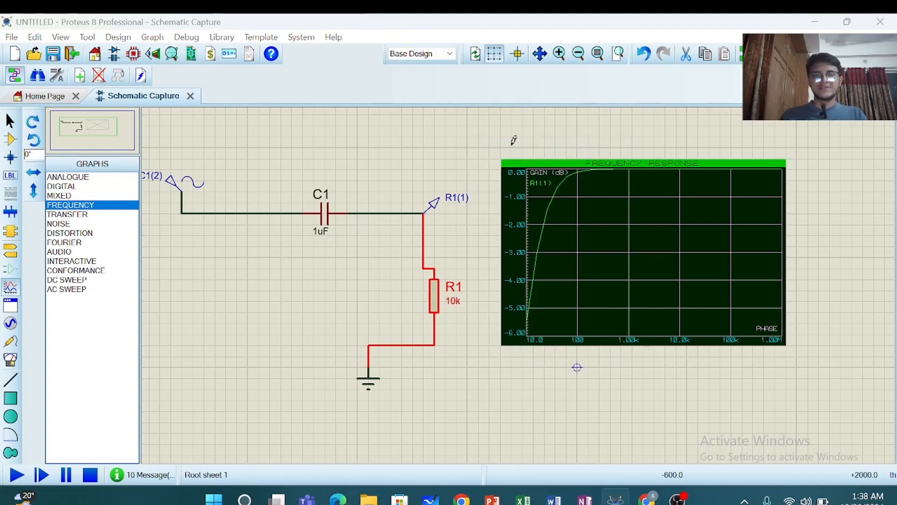
left_click(412, 163)
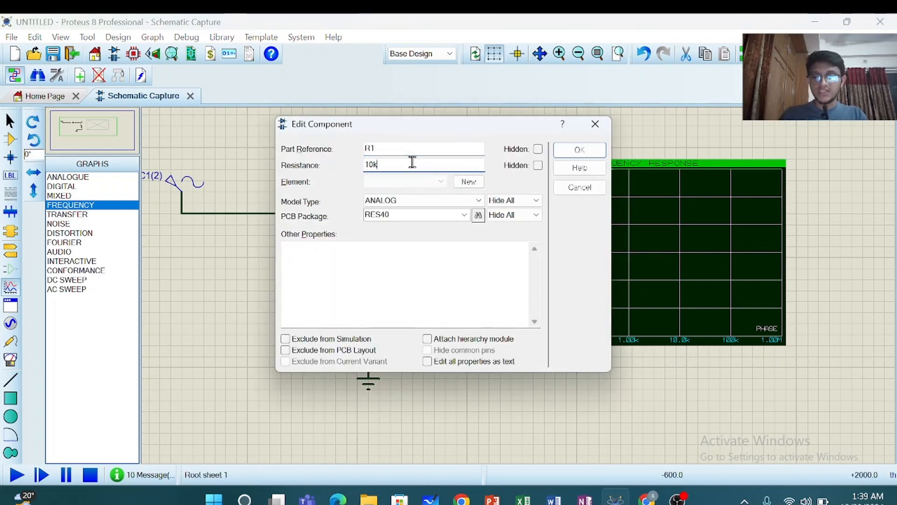
key("BackSpace")
type("0")
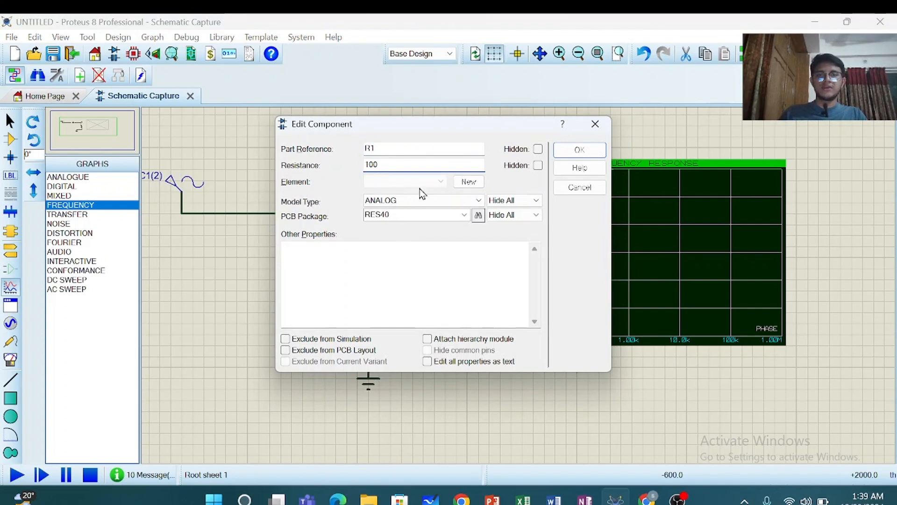
left_click(560, 154)
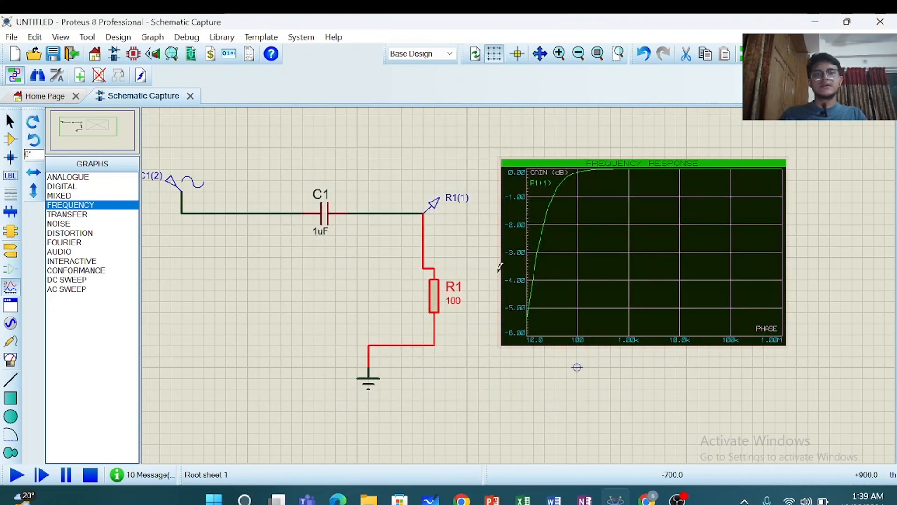
right_click(579, 260)
left_click(675, 386)
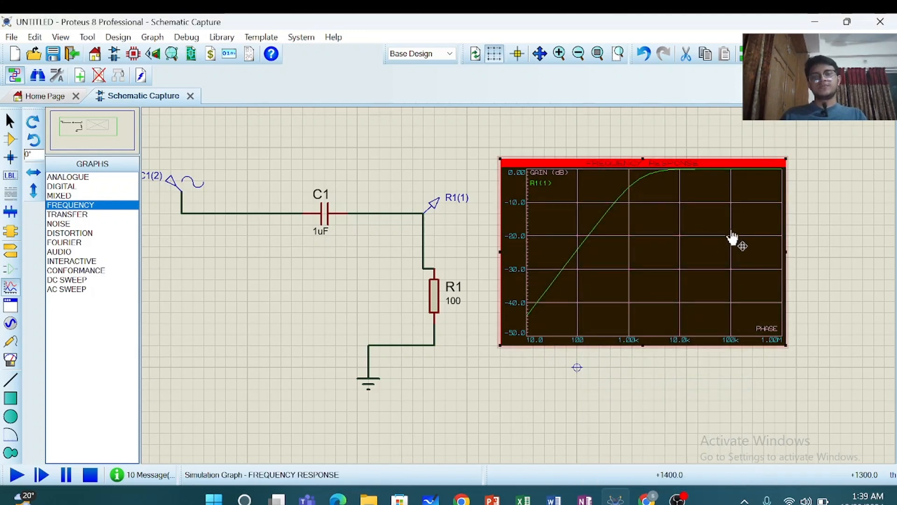
Set capacitor C1's capacitance to .2uF
left_click(327, 235)
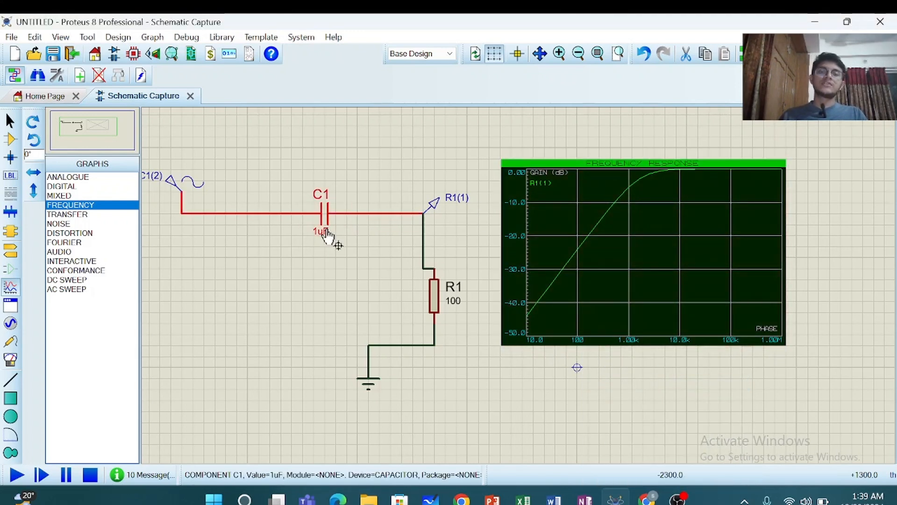
right_click(327, 235)
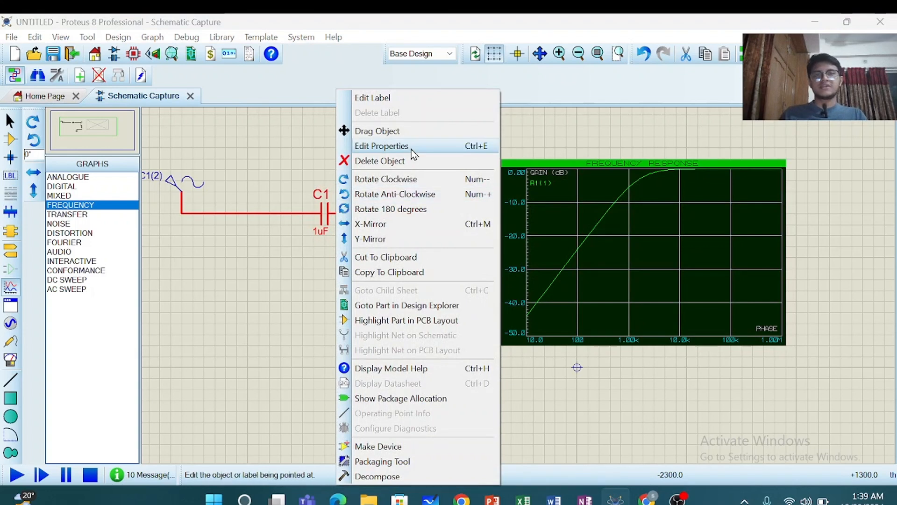
left_click(411, 146)
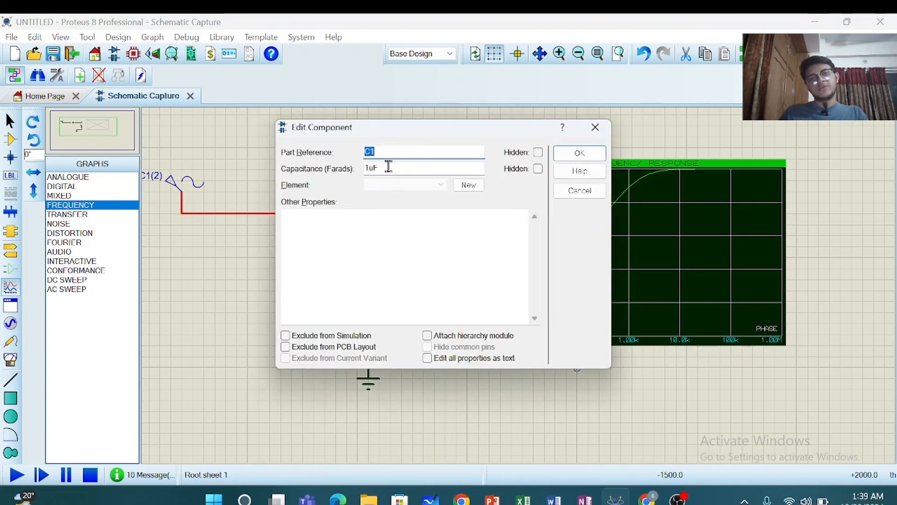
left_click(388, 167)
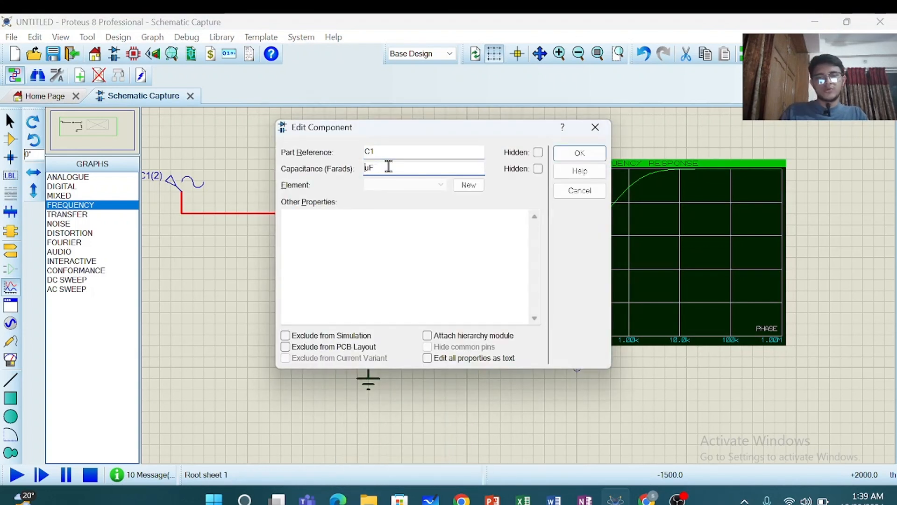
type(".2")
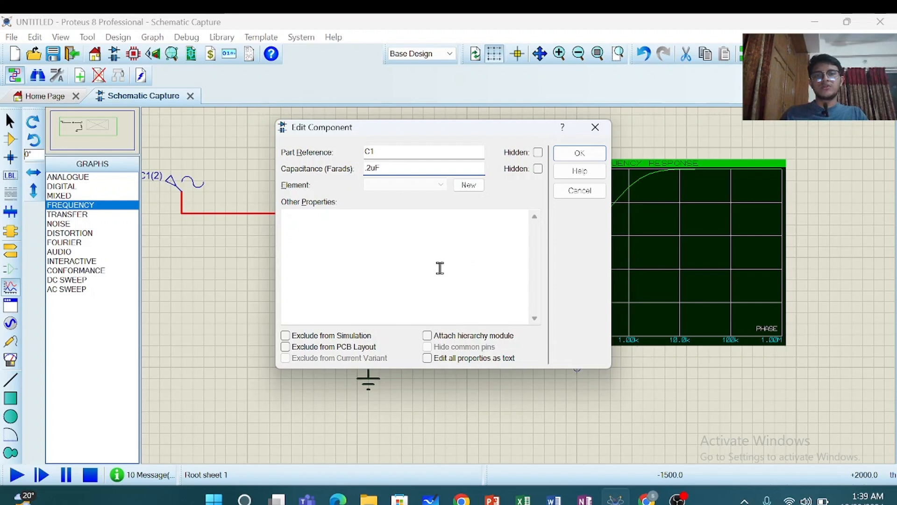
left_click(573, 153)
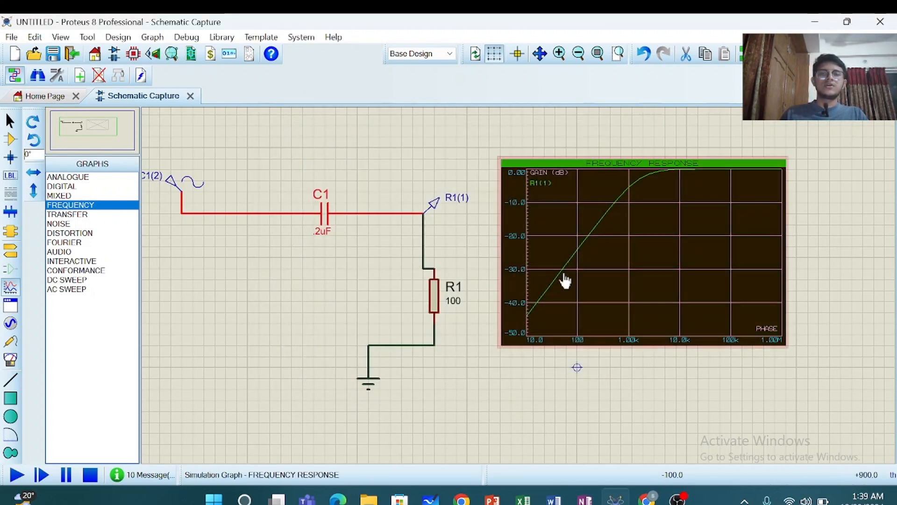
Simulate the frequency response graph again for the changed capacitor value
left_click(565, 281)
right_click(630, 280)
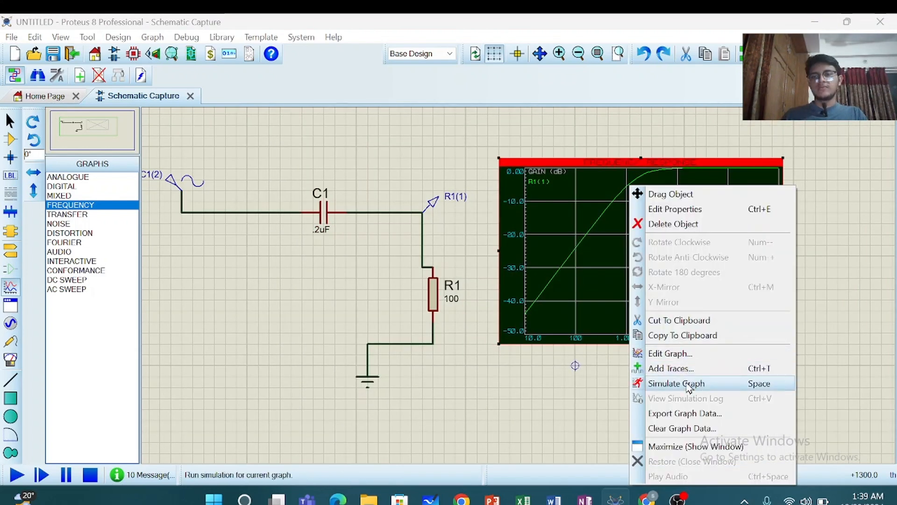
left_click(689, 386)
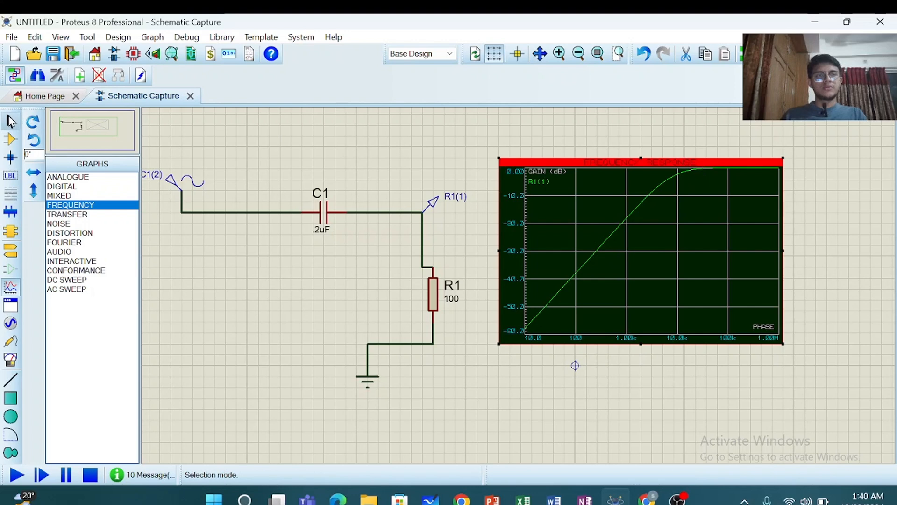
Set sine generator C1(2) to a 12 V offset, 5 V amplitude and 6 Hz frequency, and rerun the frequency graph simulation
left_click(10, 121)
left_click(84, 124)
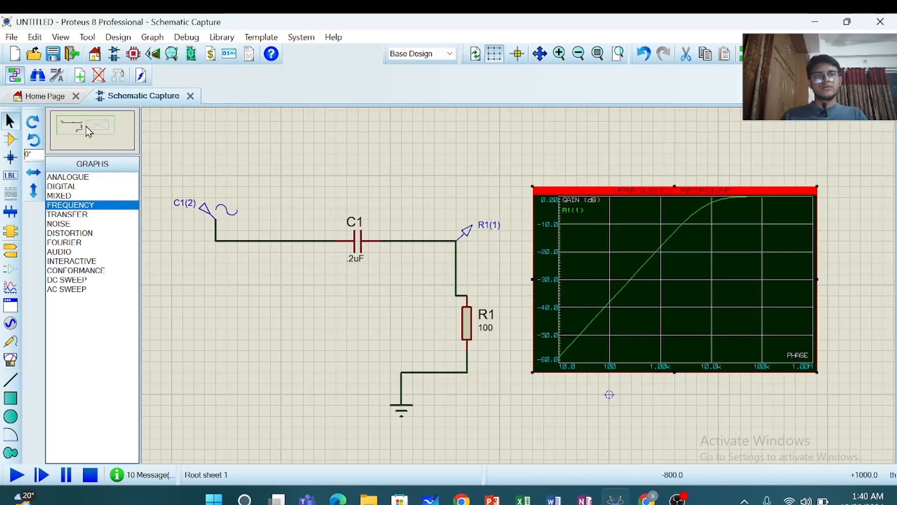
left_click(182, 204)
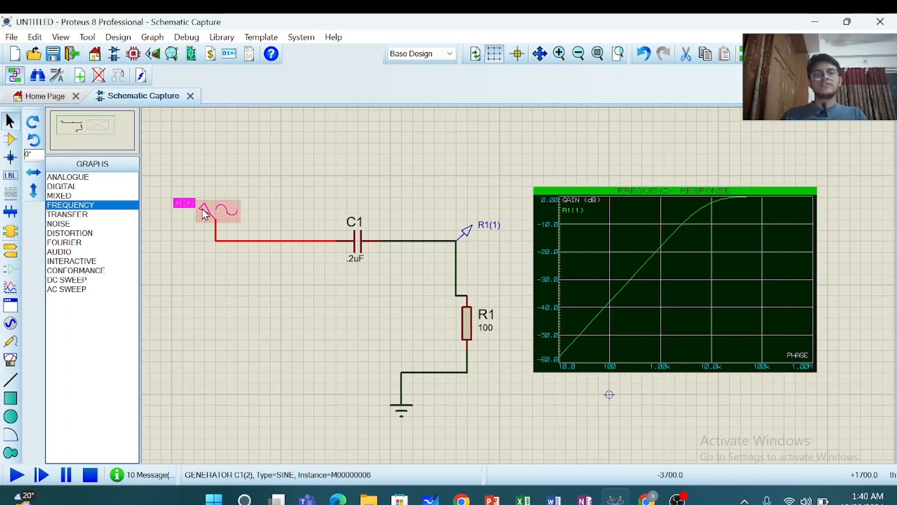
double_click(182, 206)
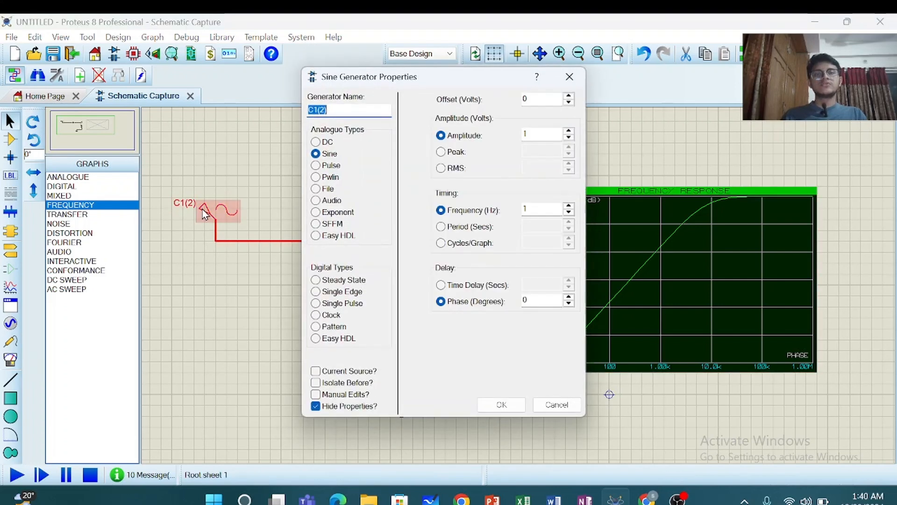
left_click(538, 101)
type("12")
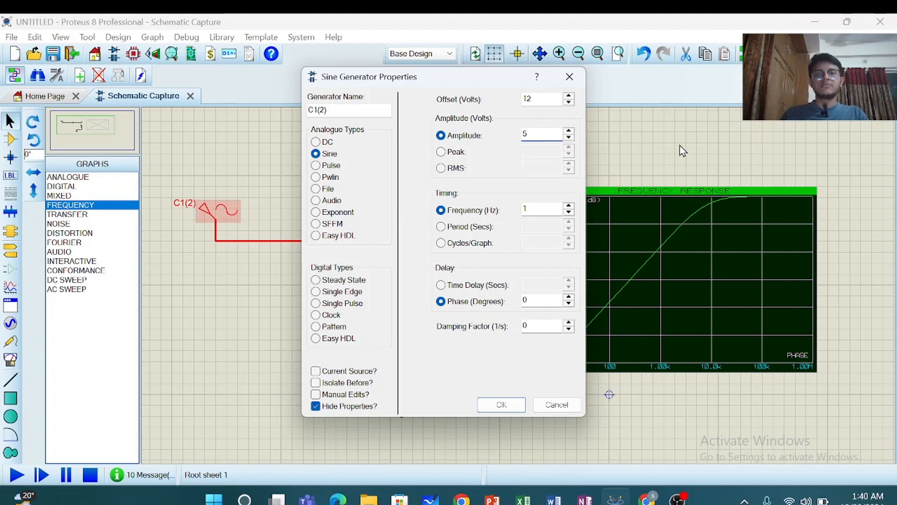
left_click(552, 210)
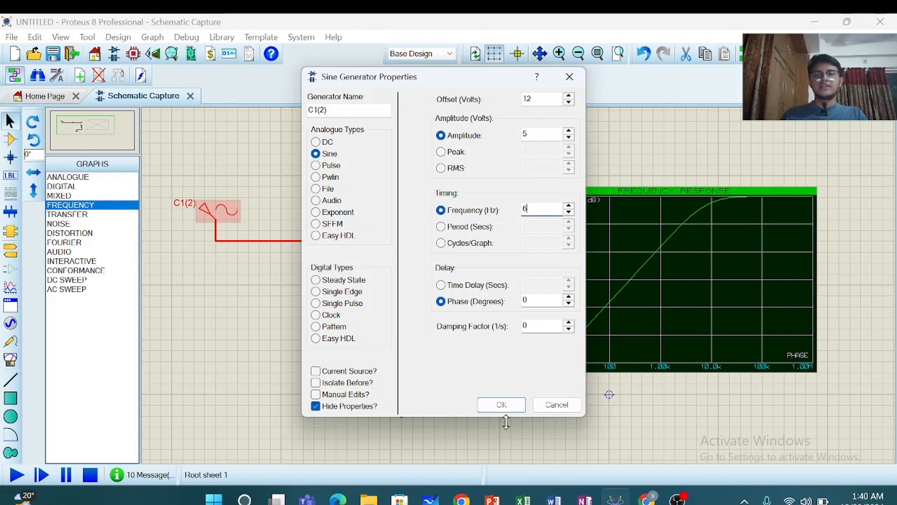
type("6")
left_click(500, 404)
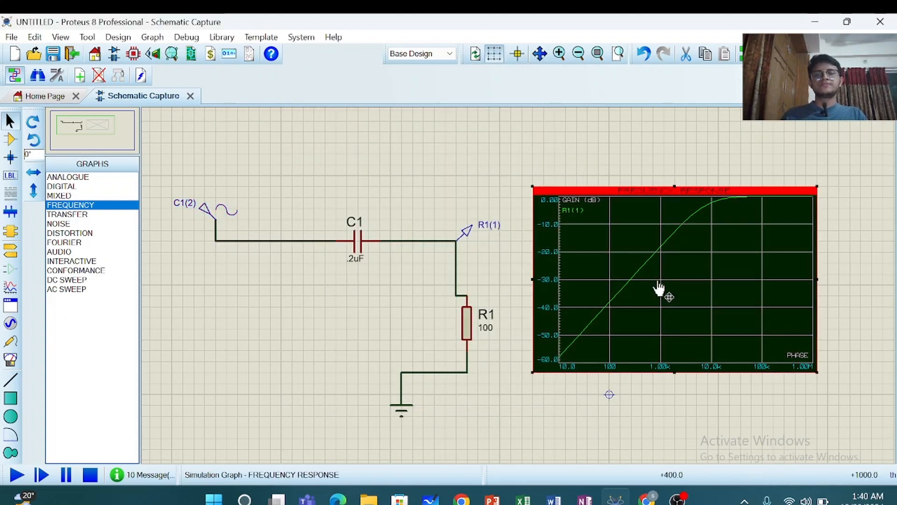
right_click(659, 289)
left_click(689, 380)
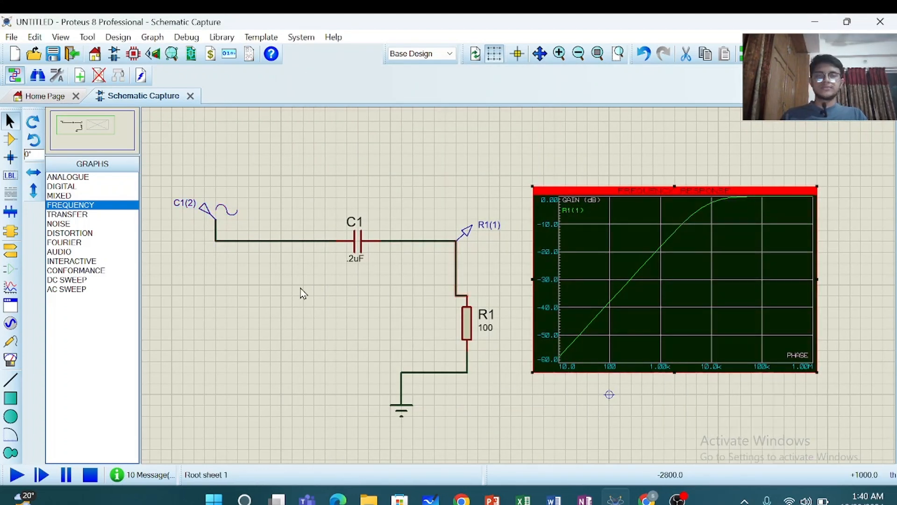